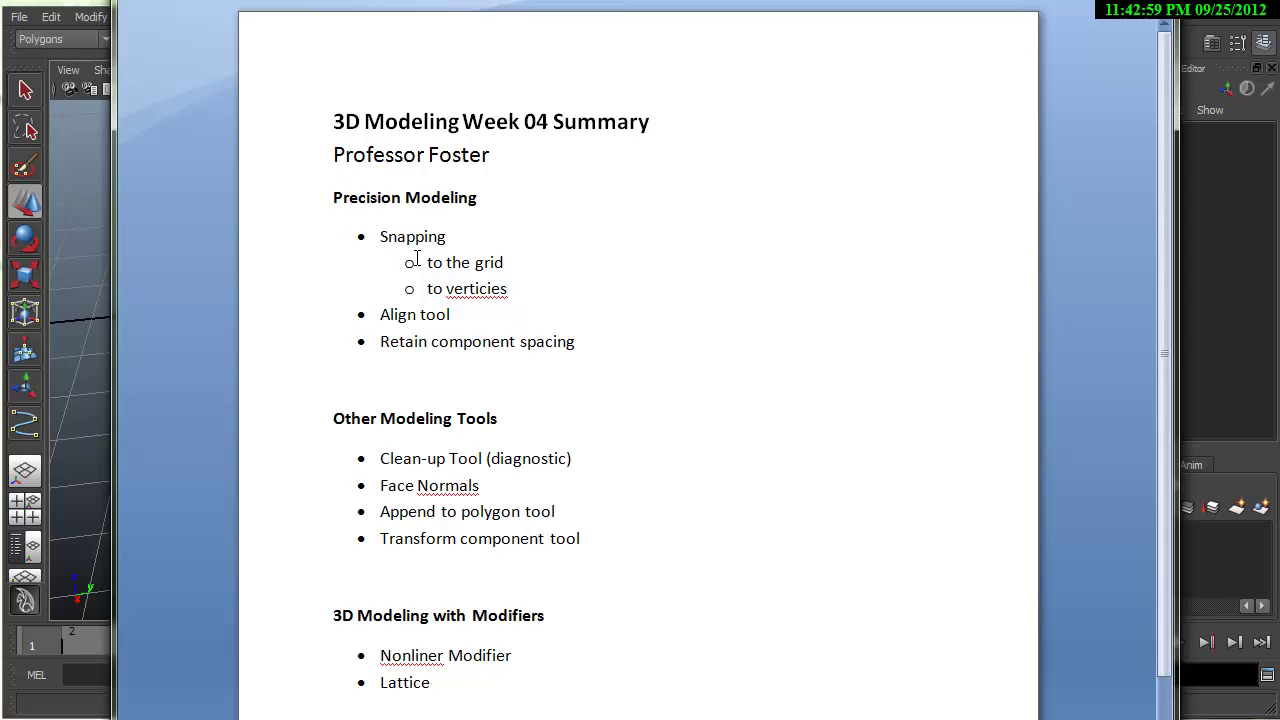
Switch to Maya and create a grid-snapped polygon box 24 wide, 32 high and 48 deep standing on the grid.
left_click(95, 333)
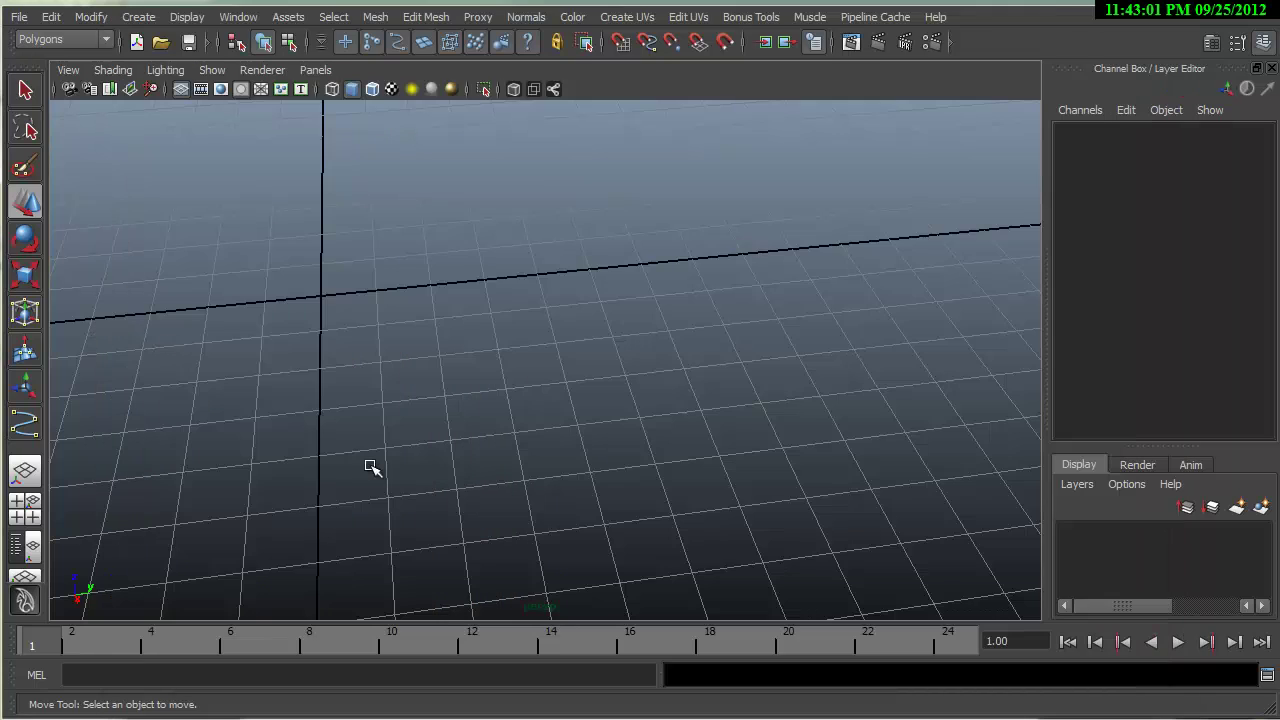
middle_click_drag(612, 436, 918, 512, "alt")
middle_click_drag(452, 355, 588, 369, "alt")
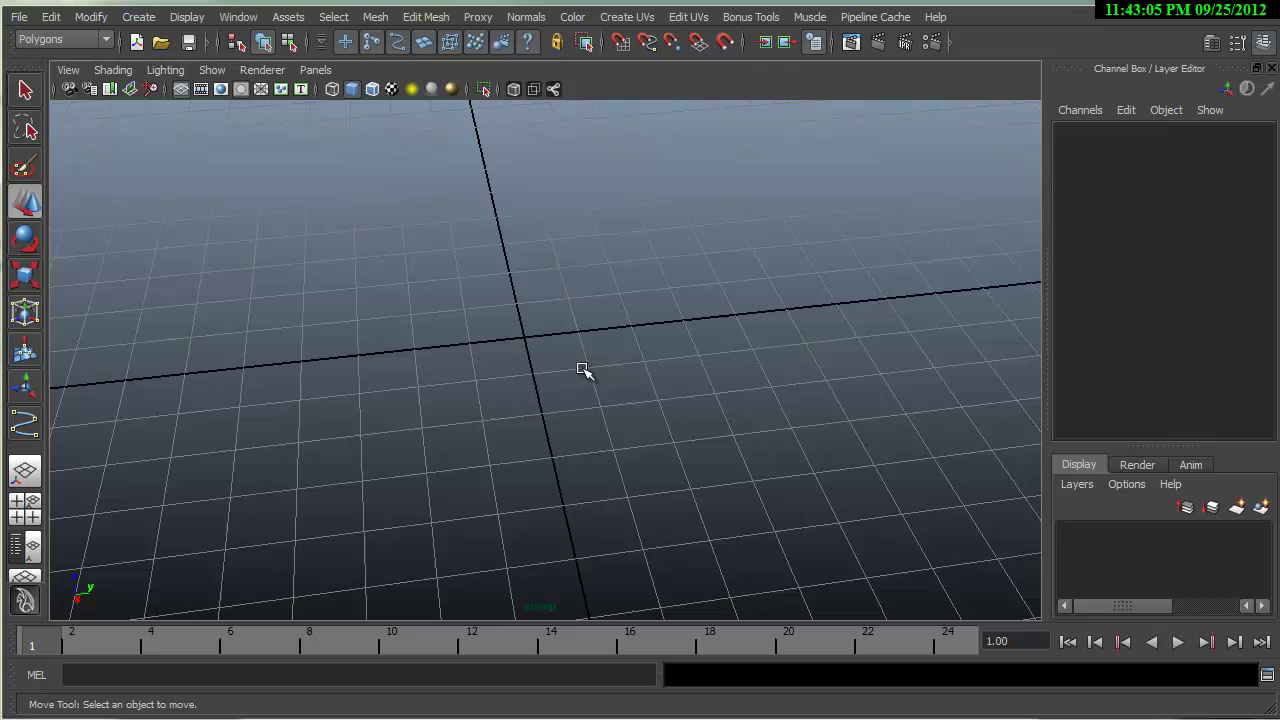
key("x")
key("v")
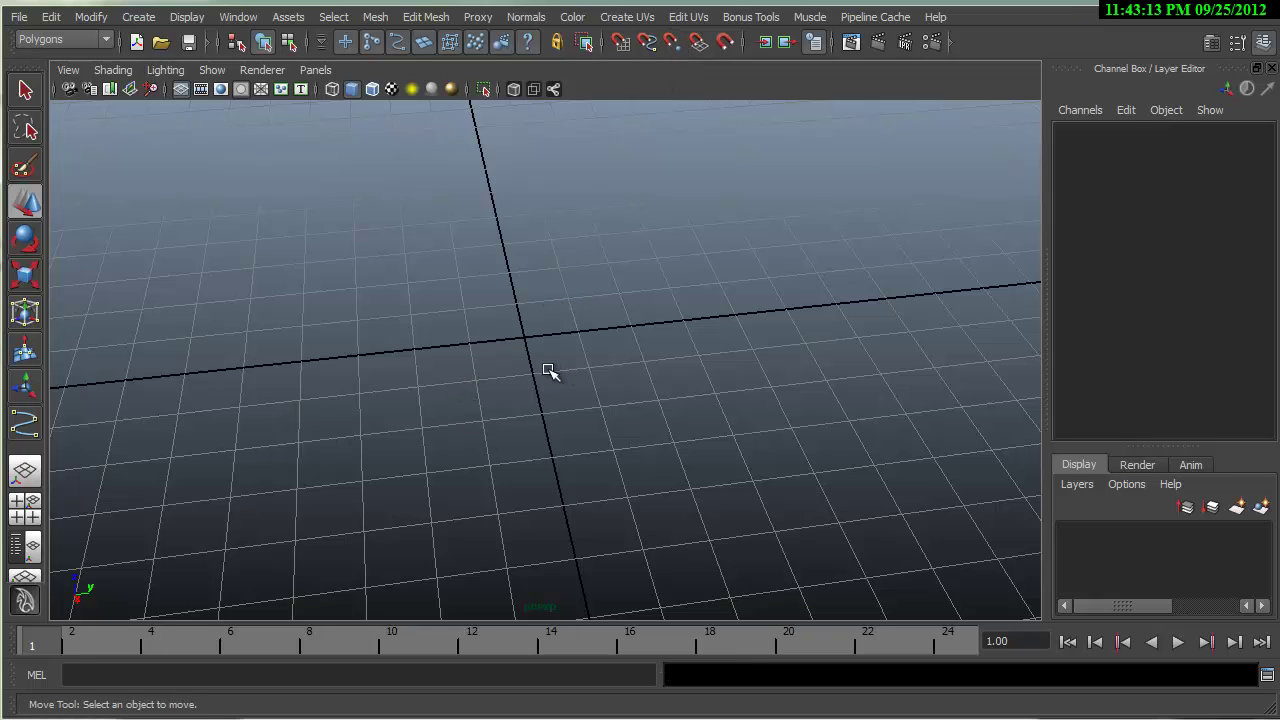
right_click_drag(549, 369, 551, 417, "shift")
left_click_drag(413, 315, 623, 155)
Expand the box's polyCube1 creation inputs and examine its width, height, depth and subdivisions.
left_click(1089, 360)
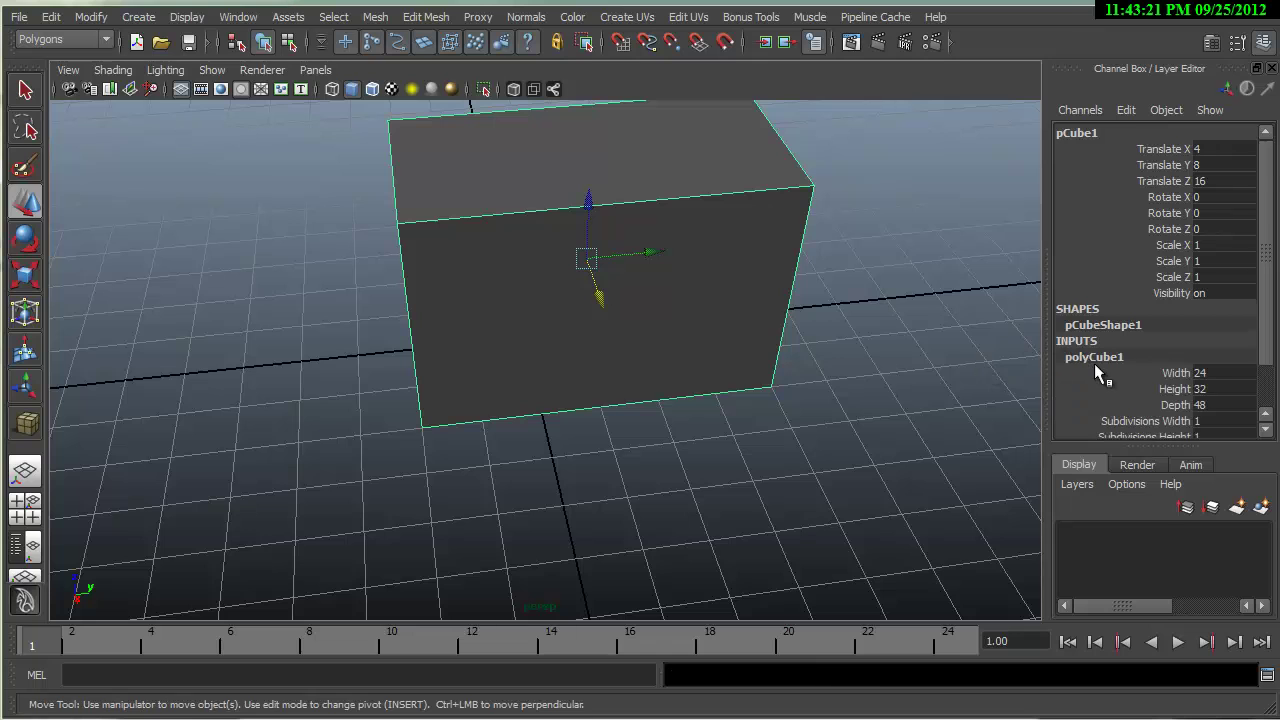
scroll(1099, 365, "down", 2)
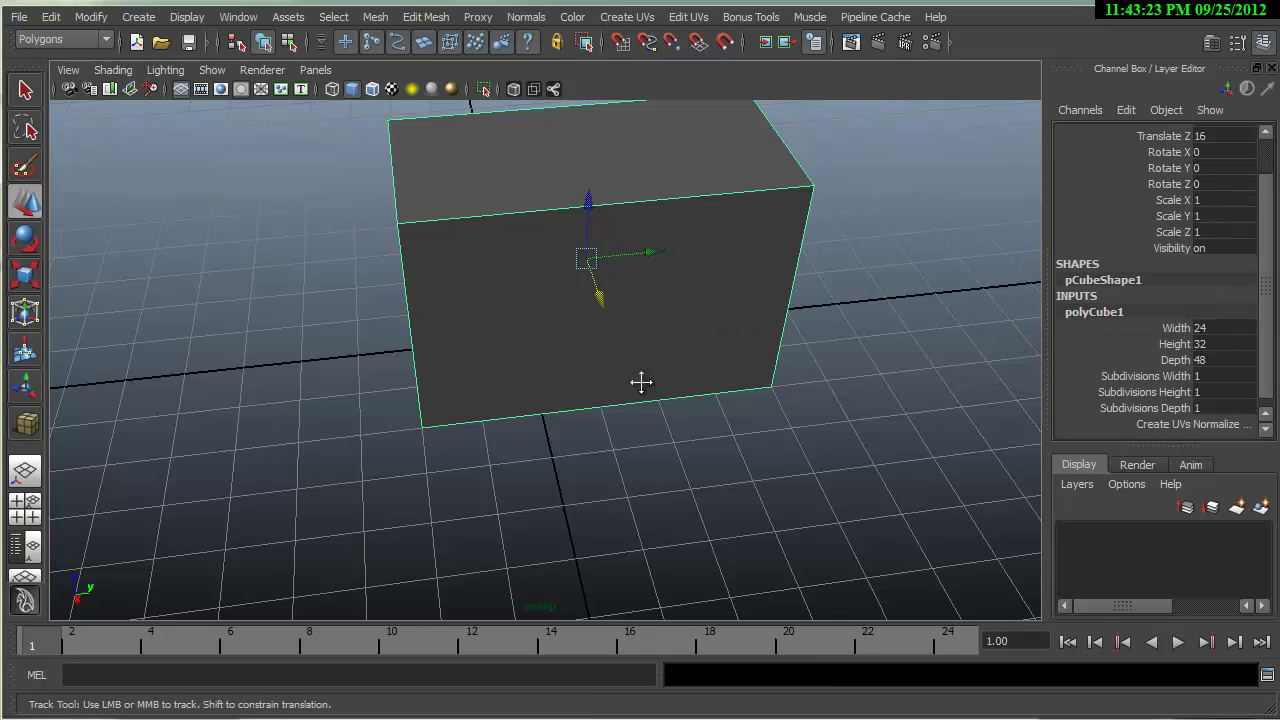
left_click_drag(643, 380, 605, 403, "alt")
middle_click_drag(605, 403, 1040, 145, "alt")
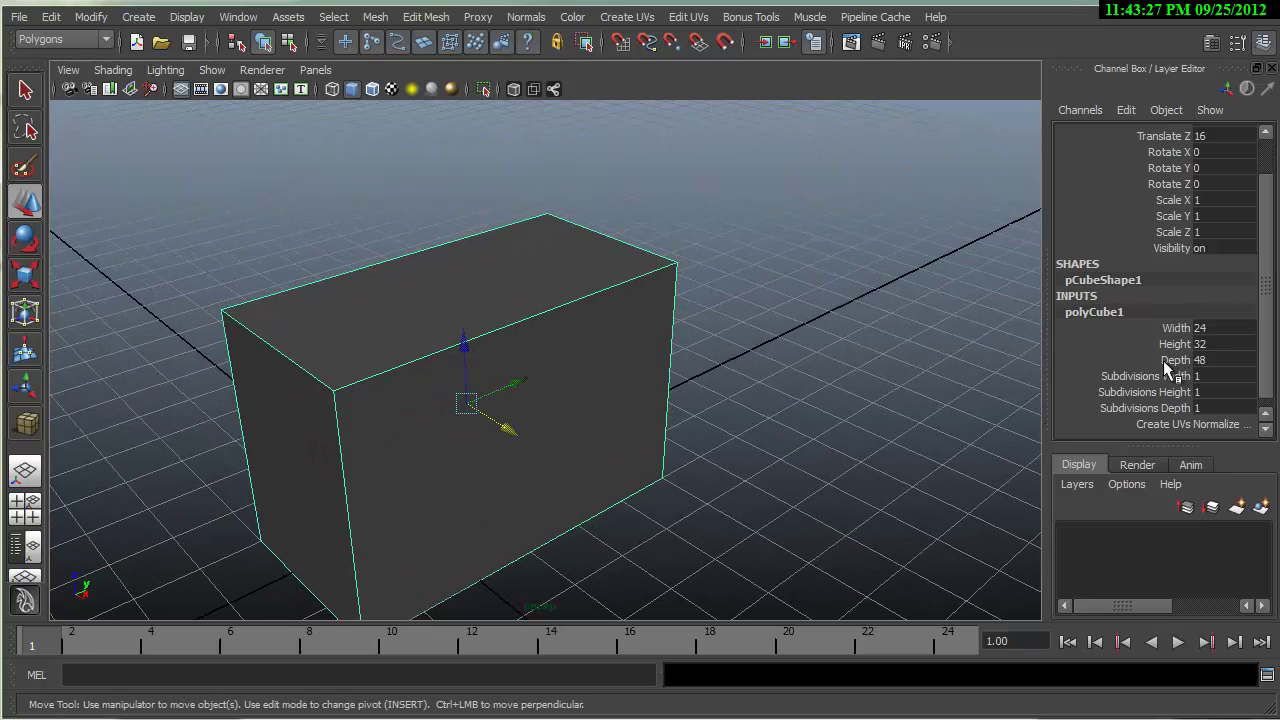
middle_click_drag(703, 303, 817, 249, "alt")
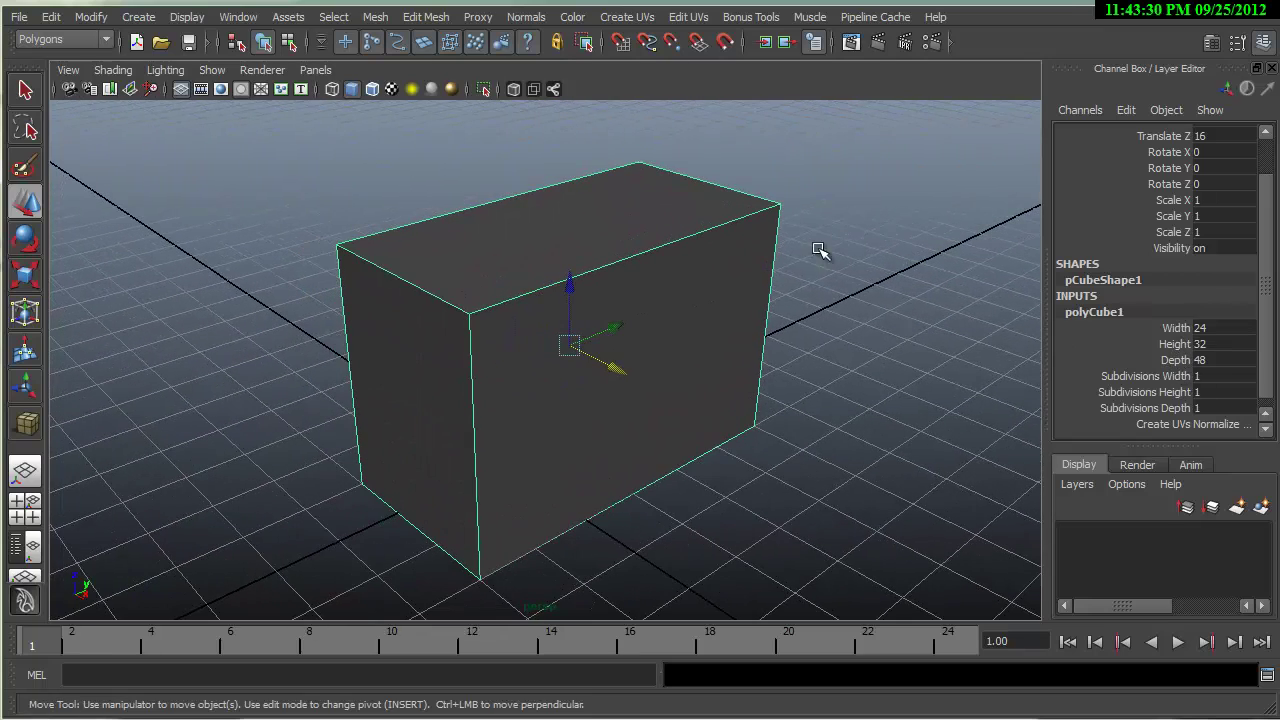
Select one top corner vertex of the box and raise it freely along the vertical axis.
right_click_drag(771, 210, 676, 209)
left_click(777, 203)
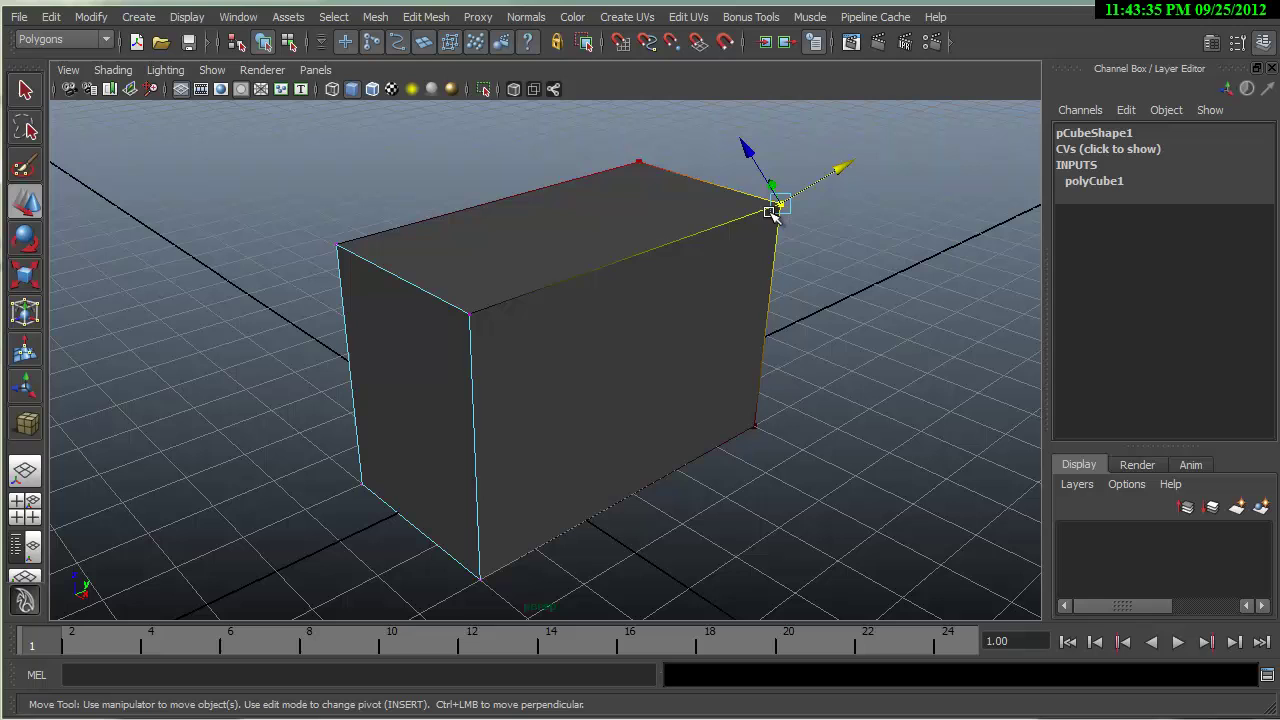
left_click_drag(771, 213, 703, 190)
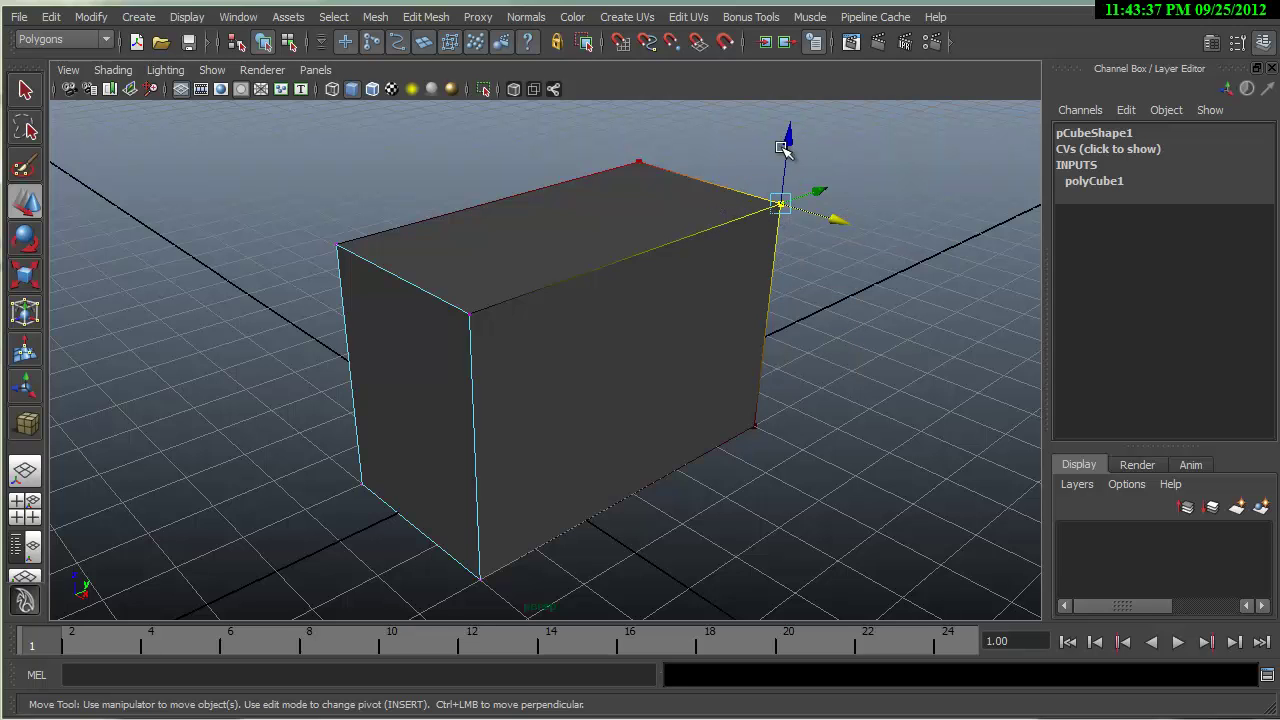
left_click_drag(791, 138, 792, 72)
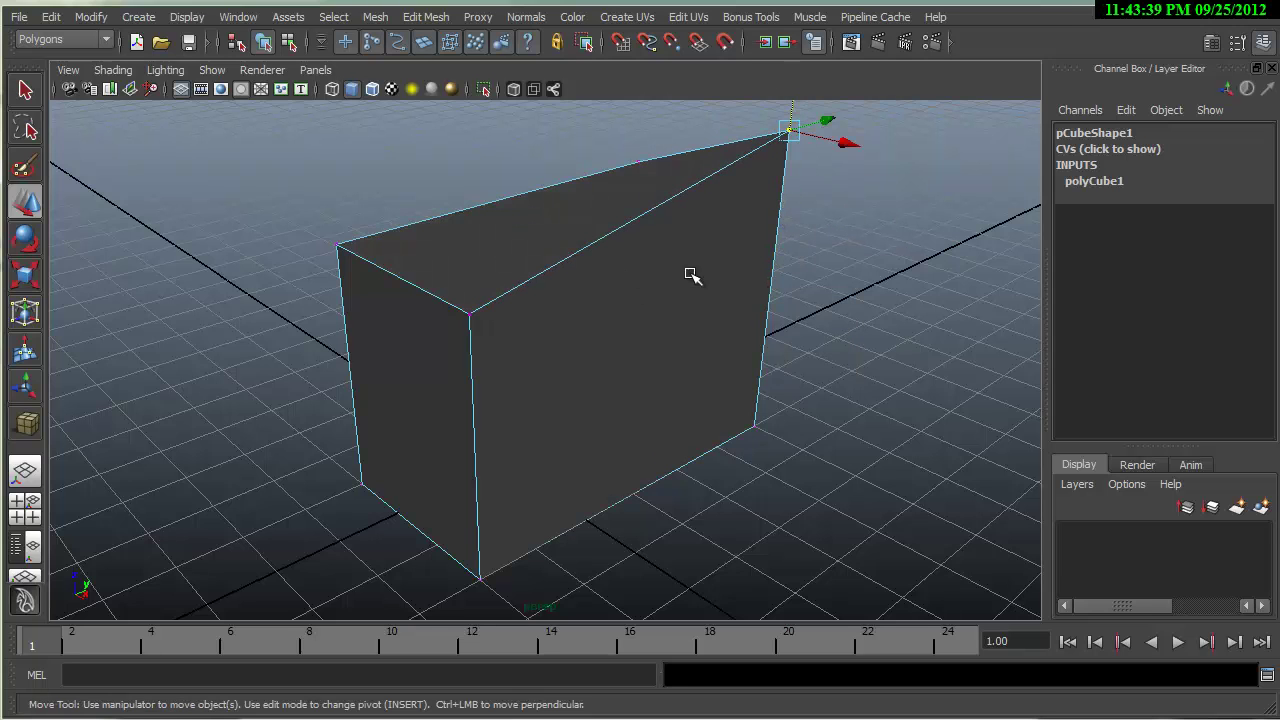
Lower the raised corner vertex vertically with vertex snapping so it lines up with the other top corners at Z 32.
left_click_drag(690, 273, 585, 287, "alt")
middle_click_drag(643, 371, 270, 373, "alt")
middle_click_drag(742, 345, 565, 345, "alt")
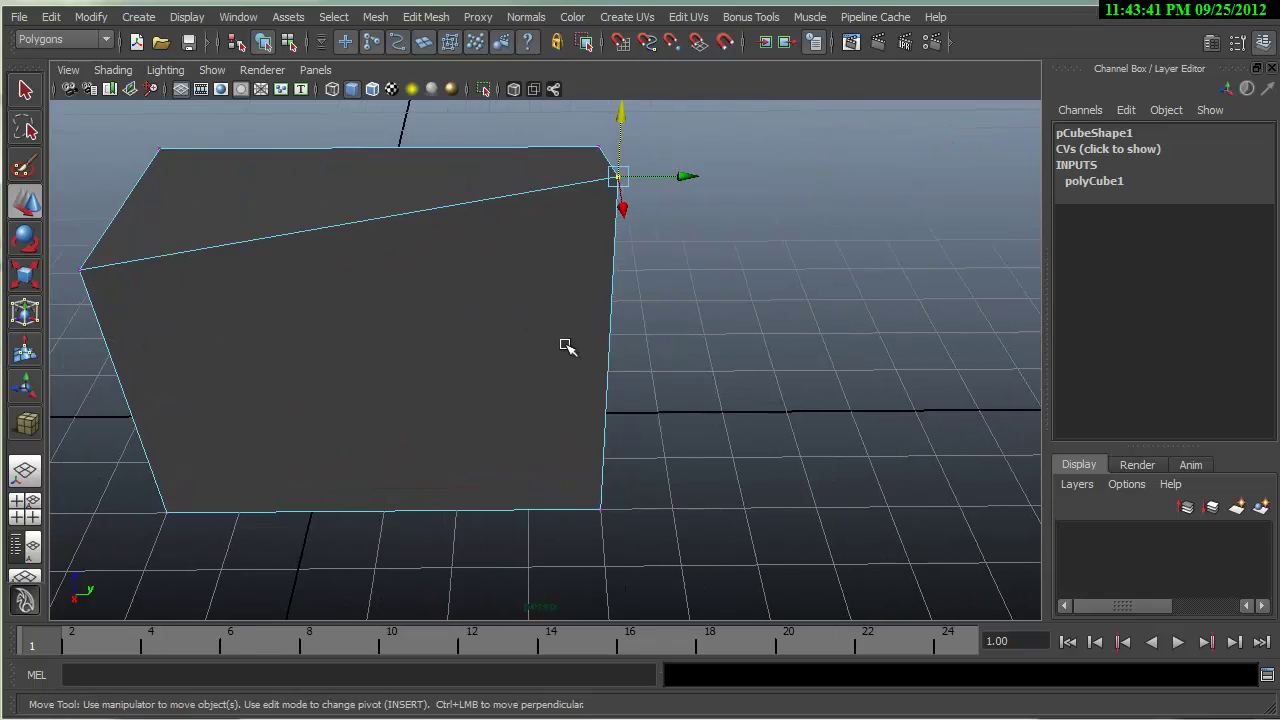
left_click_drag(565, 345, 385, 308, "alt")
middle_click_drag(637, 411, 257, 277, "alt")
middle_click_drag(362, 295, 197, 262, "alt")
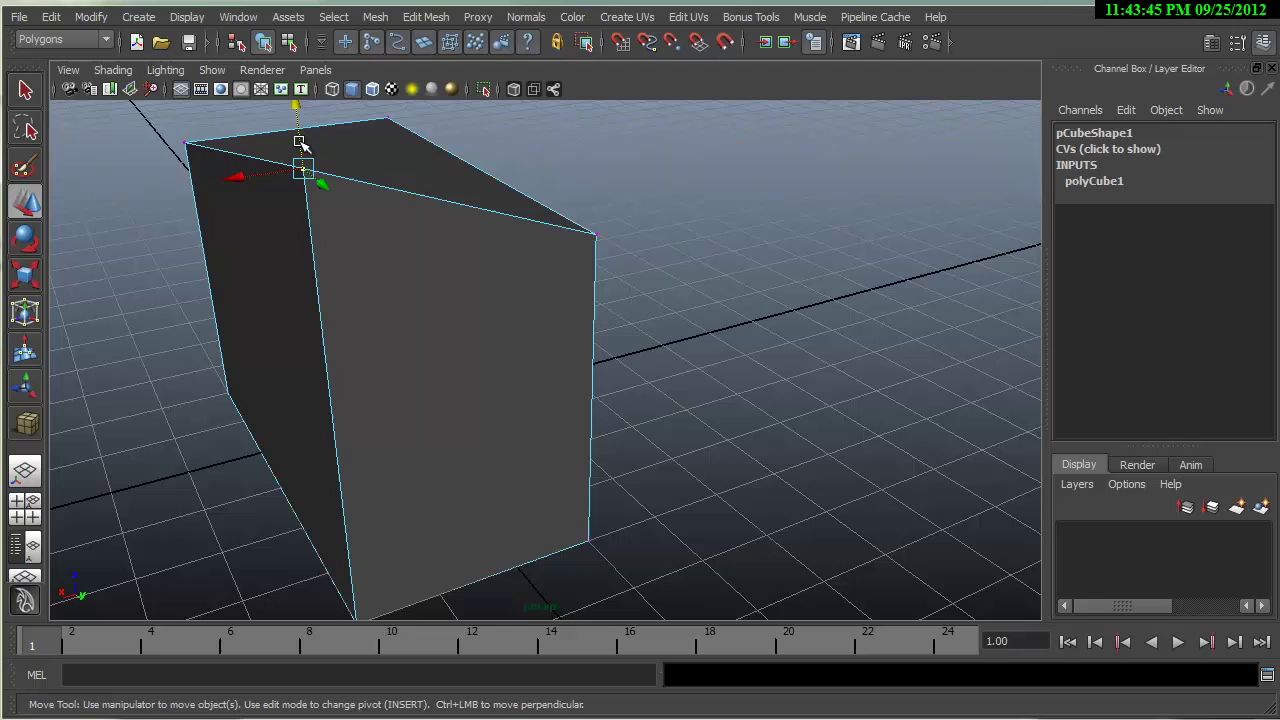
key("x")
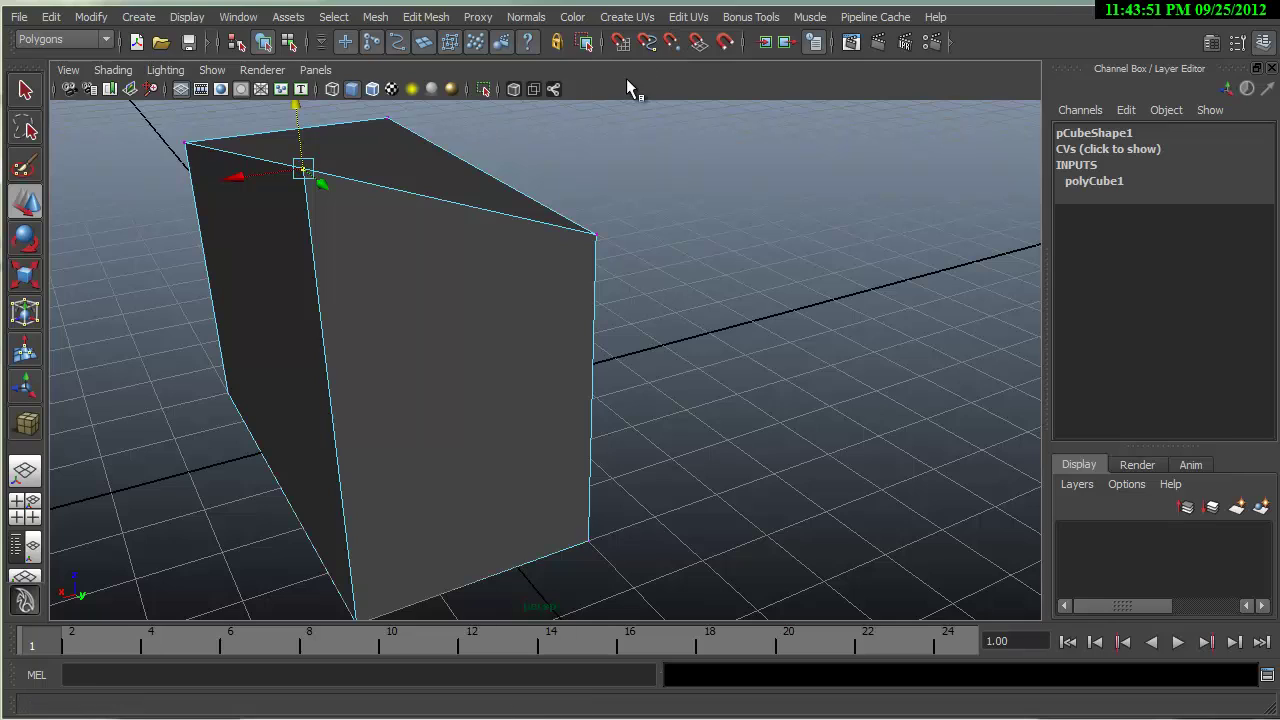
key("v")
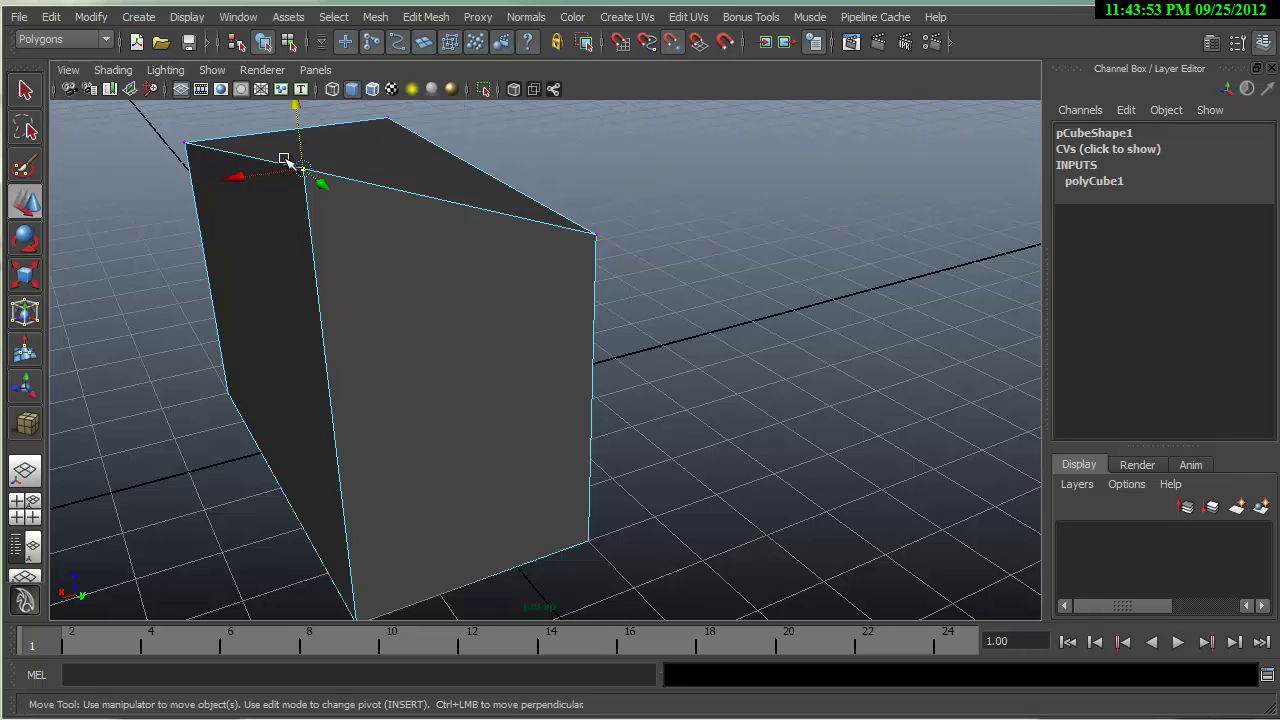
left_click_drag(296, 125, 300, 135)
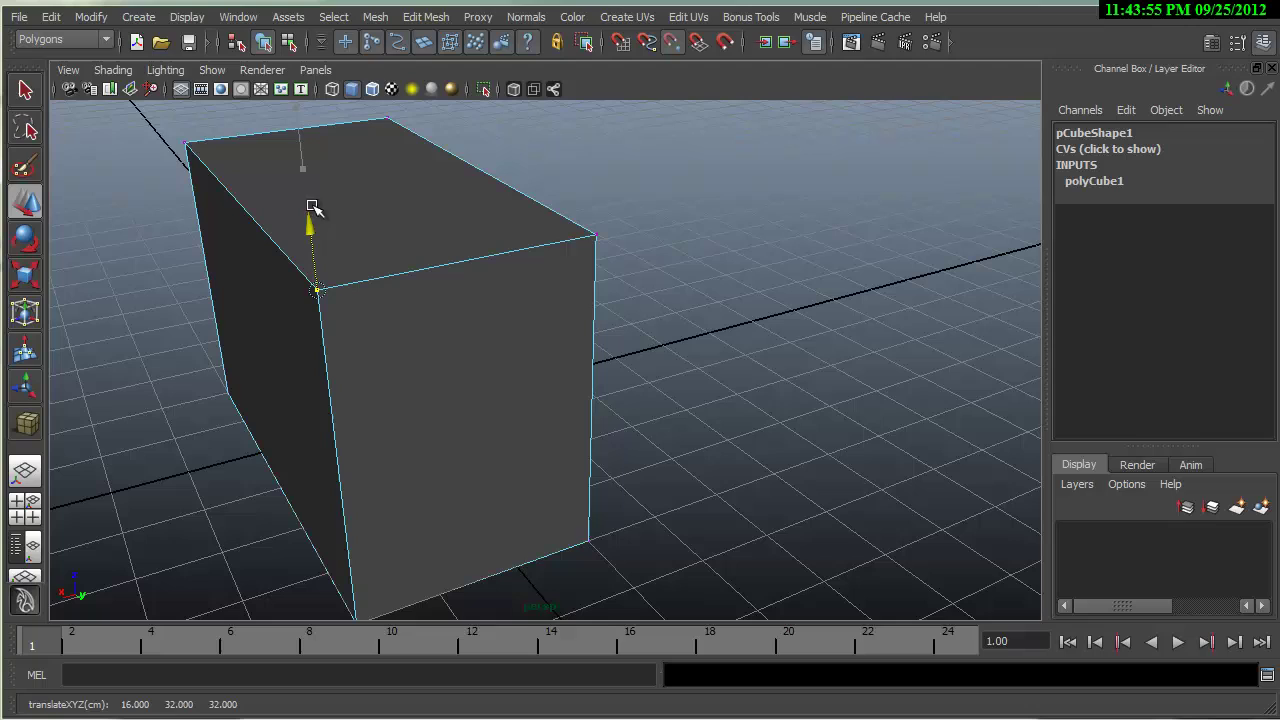
Try snapping the same corner vertex down to the bottom corner below it, and undo that move.
left_click_drag(413, 34, 303, 348)
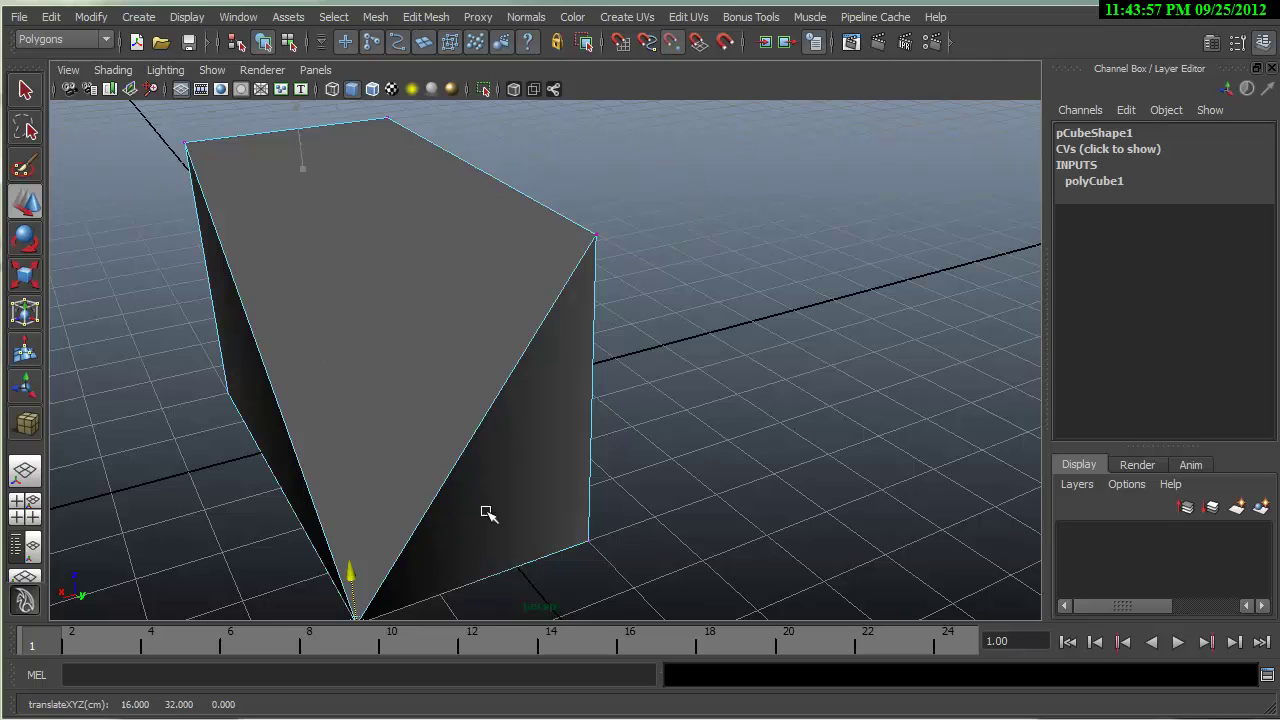
key("ctrl+z")
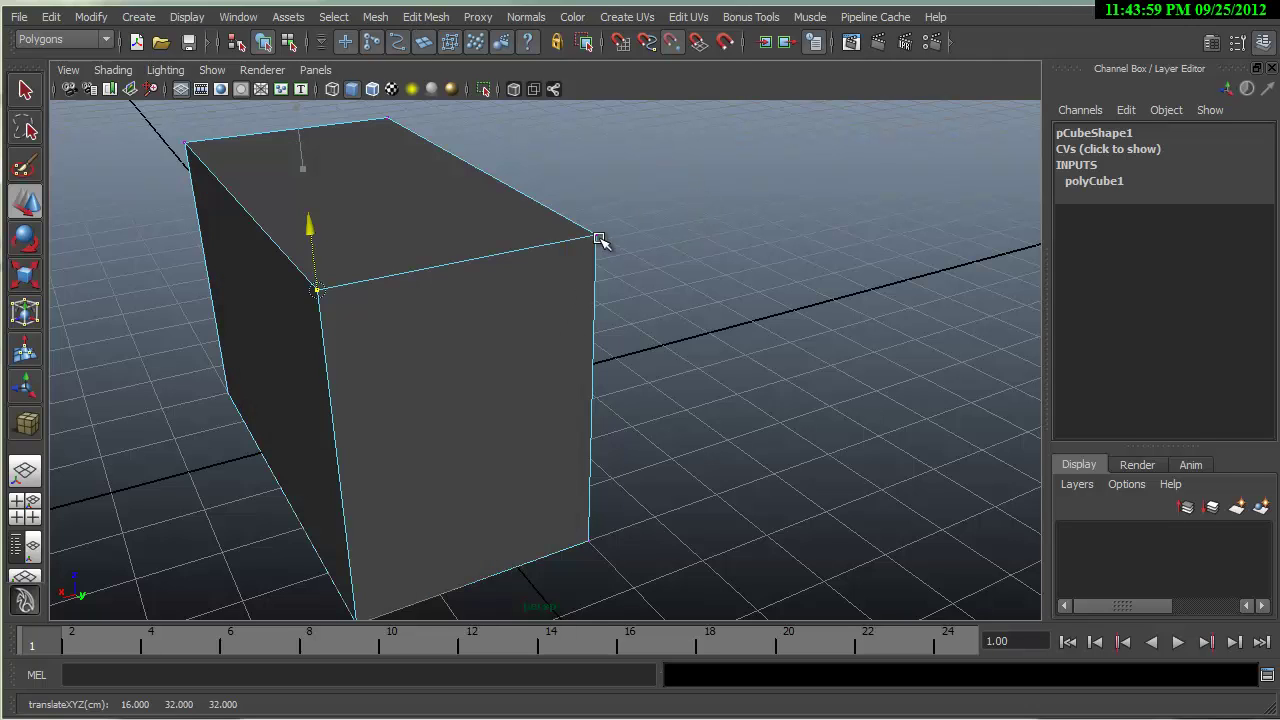
left_click_drag(599, 238, 319, 291)
Leave vertex editing and insert two vertical edge loops across the long side of the box, one about a quarter from each end.
left_click_drag(231, 293, 480, 335, "alt")
middle_click_drag(300, 347, 767, 285, "alt")
right_click_drag(767, 285, 1009, 263, "alt")
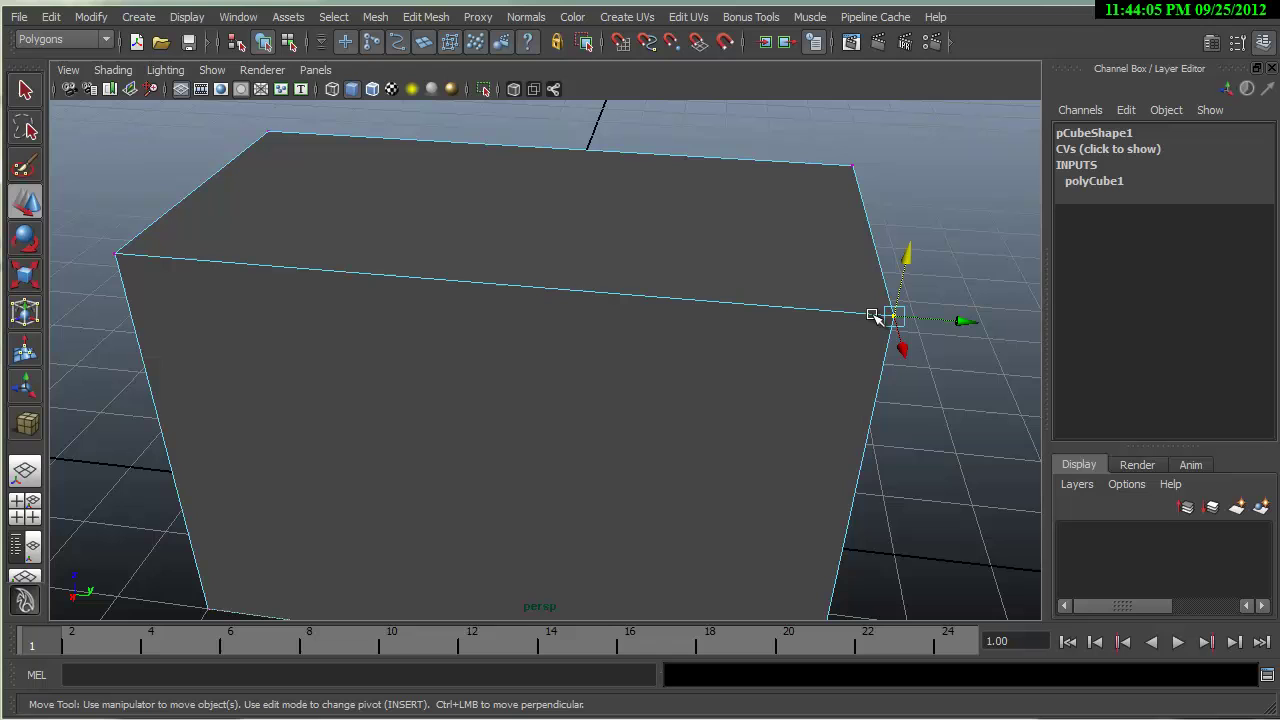
right_click_drag(579, 263, 623, 277, "alt")
right_click(517, 316, "shift")
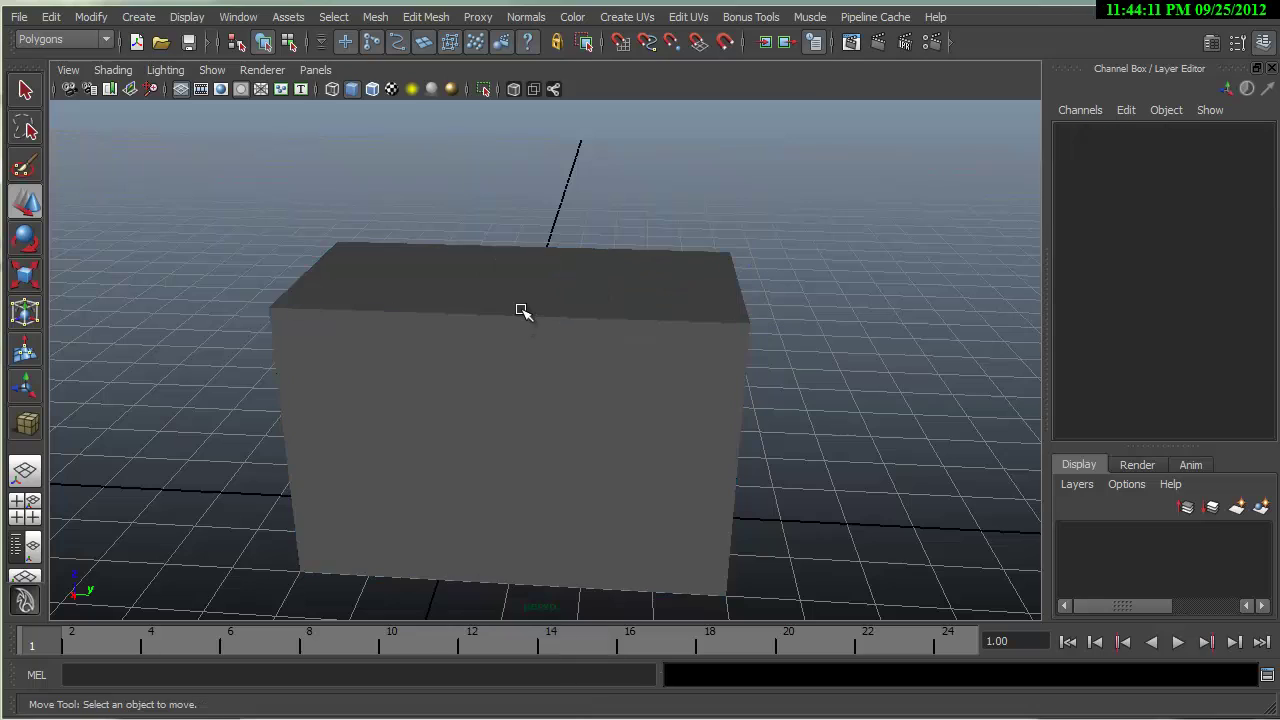
left_click(520, 313)
right_click_drag(521, 312, 441, 337, "shift")
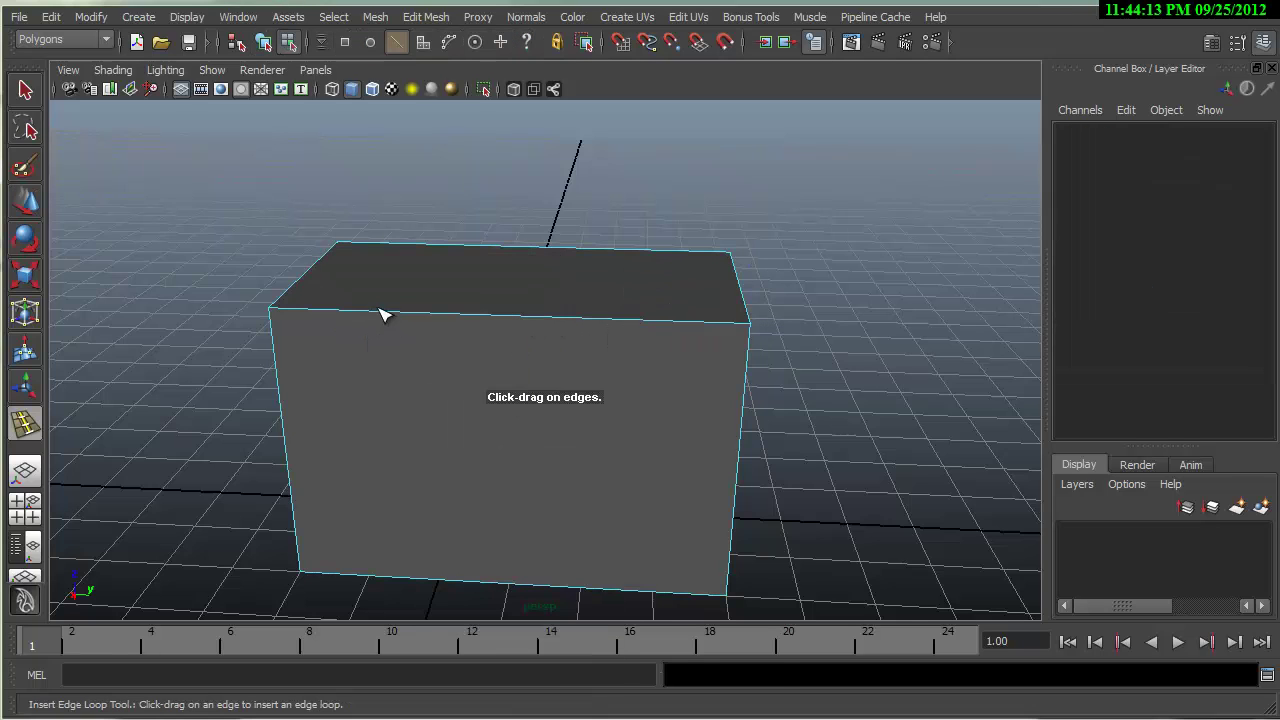
left_click(380, 312)
left_click(617, 321)
Select the top edge vertices of the edge loop nearer the positive Y end and raise them to Z about 43.6.
key("w")
right_click_drag(618, 320, 587, 320)
left_click_drag(594, 213, 672, 370)
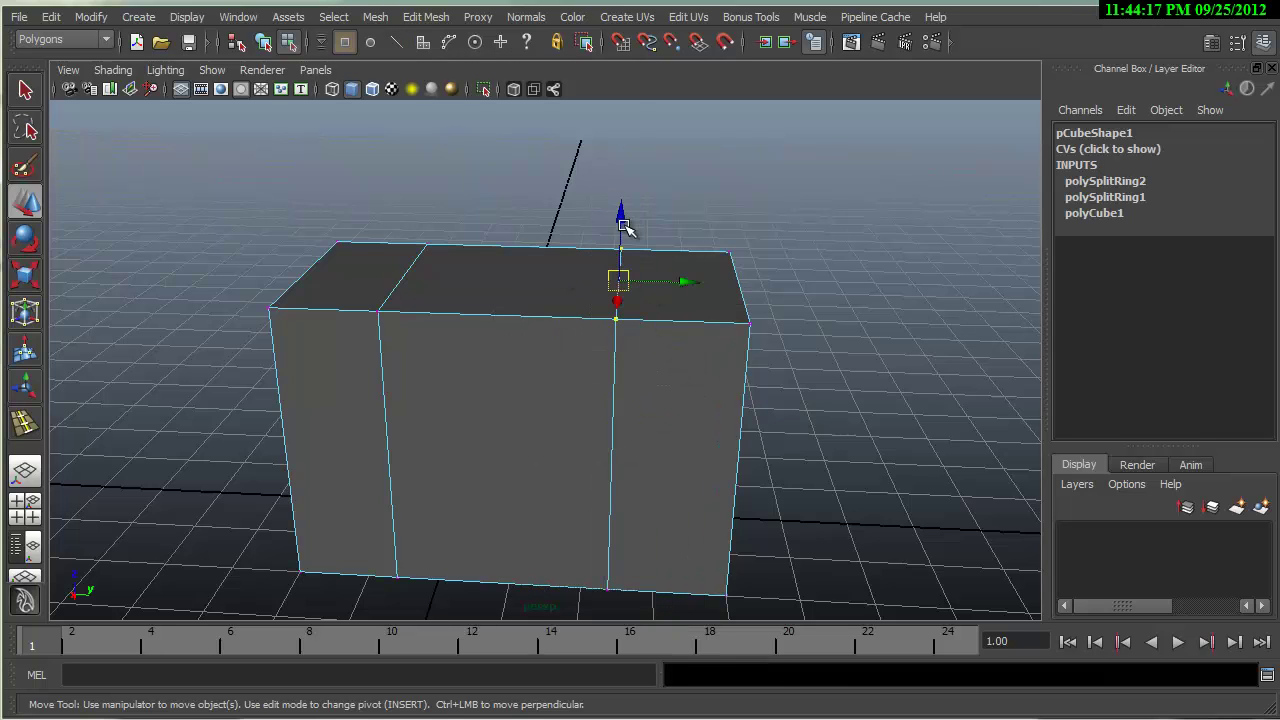
left_click_drag(623, 229, 623, 109)
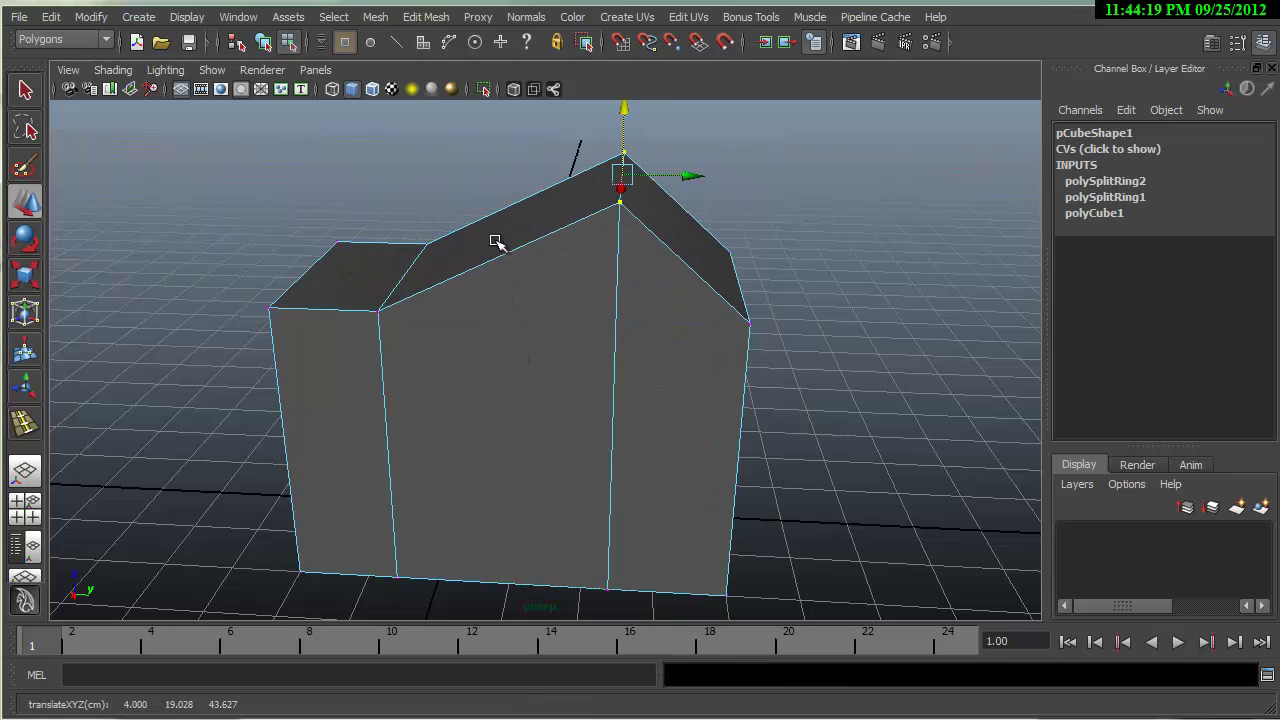
Raise the top vertices of the other edge loop, vertex-snapped level with the raised ones, and return to object mode.
left_click_drag(495, 242, 547, 202, "alt")
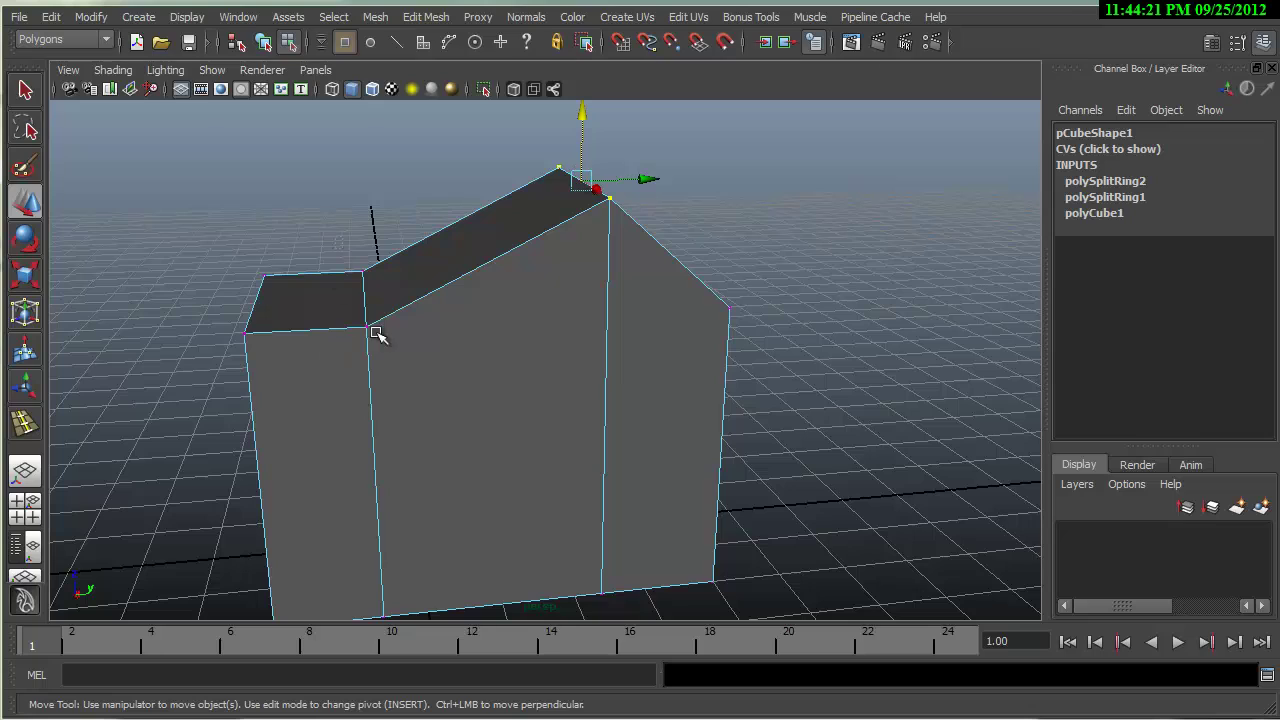
left_click(365, 298)
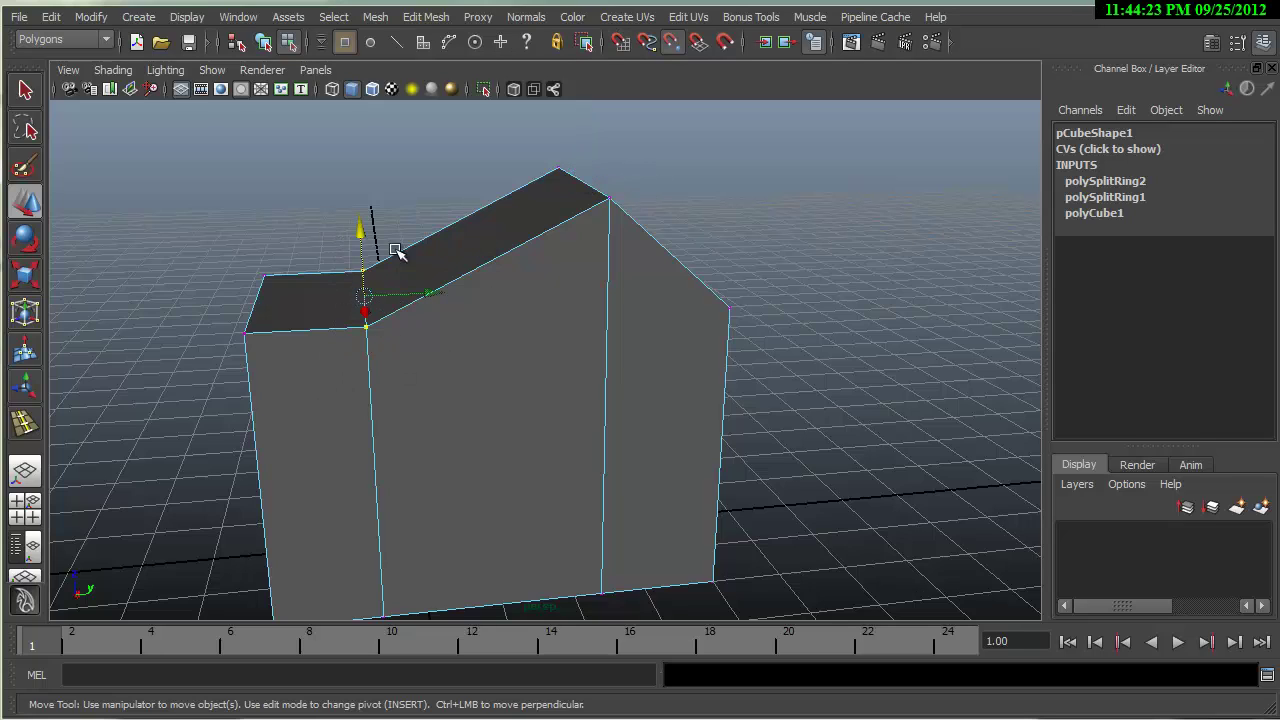
left_click_drag(360, 251, 609, 200)
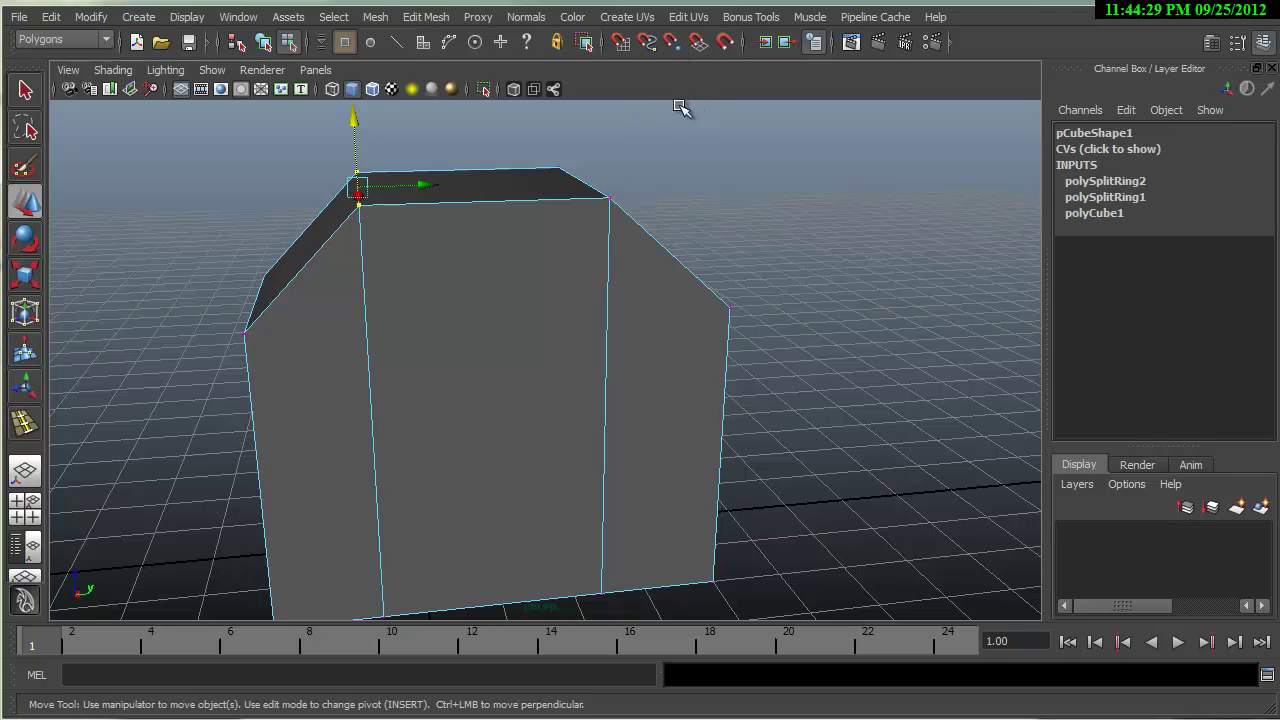
middle_click_drag(700, 254, 790, 257, "alt")
left_click_drag(757, 263, 650, 294, "alt")
middle_click_drag(717, 315, 679, 355, "alt")
scroll(464, 253, "down", 5)
key("F8")
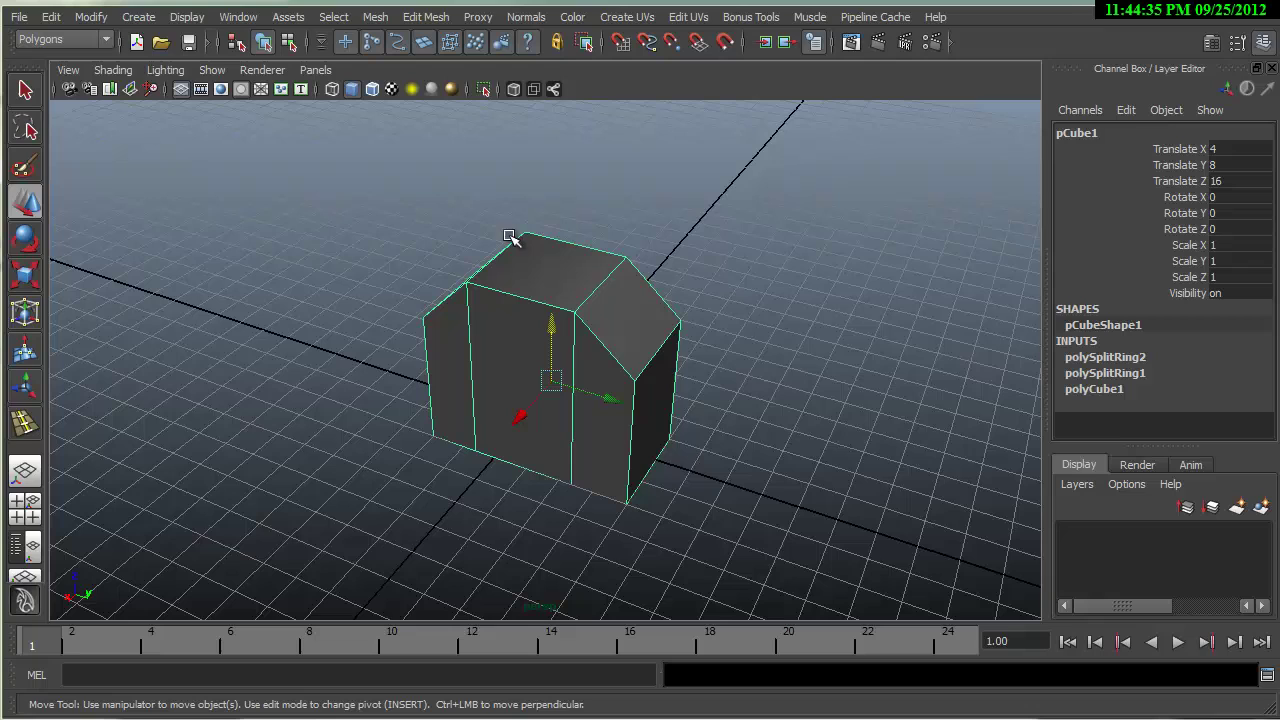
Create a tall polygon cylinder on the grid behind the block and scale it uniformly to about 0.6.
right_click_drag(760, 271, 675, 258, "shift")
left_click(765, 263)
left_click_drag(745, 265, 741, 32)
middle_click_drag(780, 265, 736, 366, "alt")
key("r")
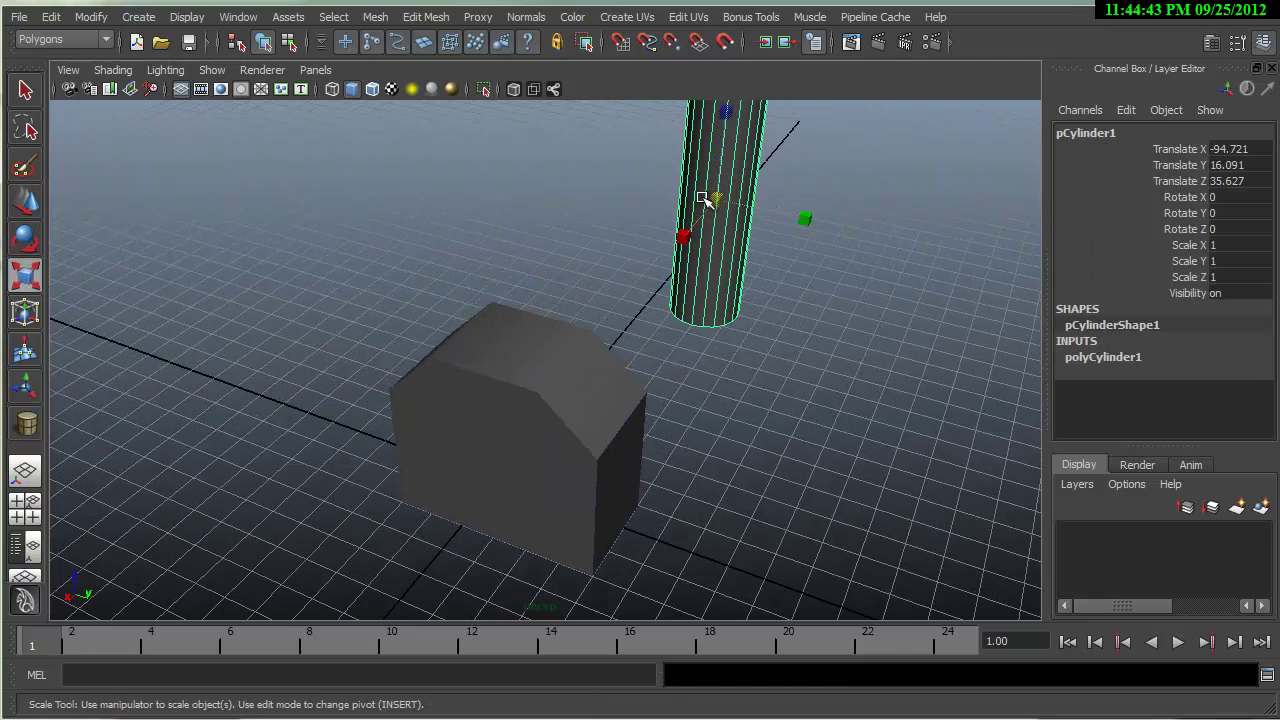
left_click_drag(706, 200, 684, 210)
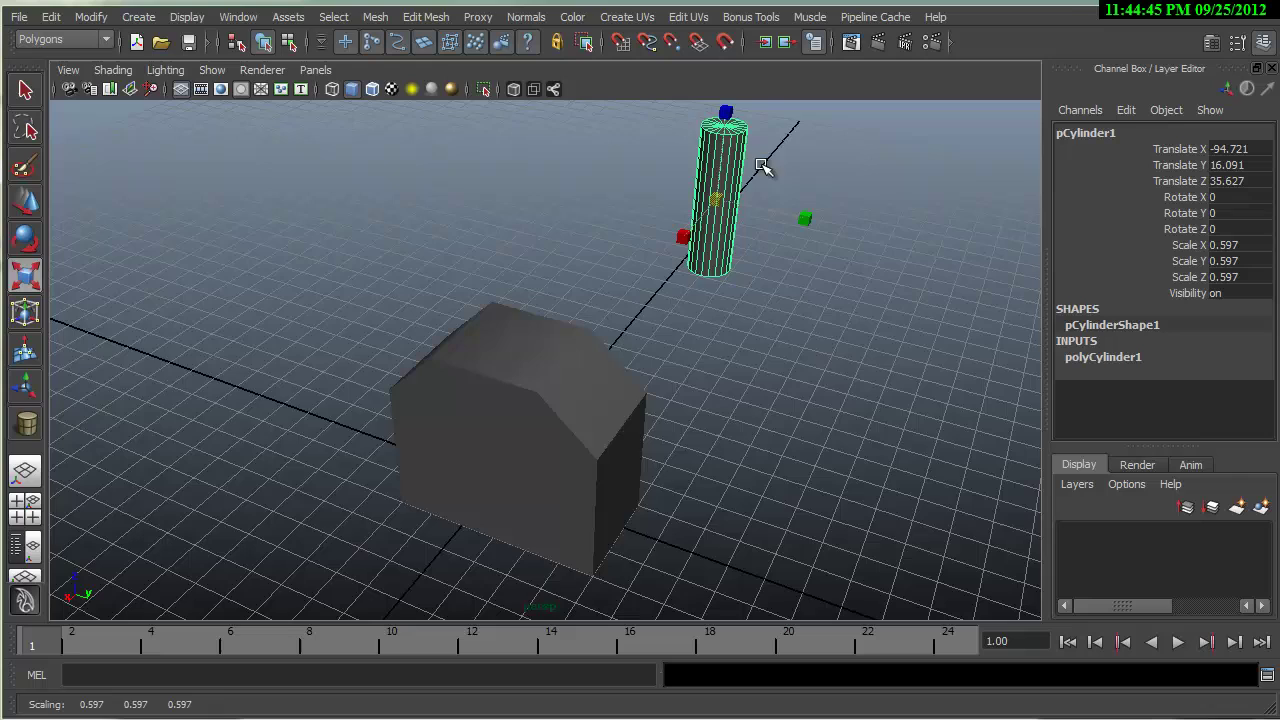
Add the block to the selection and center the cylinder on it along all three axes with the Align Tool.
middle_click_drag(762, 167, 748, 192, "alt")
left_click(534, 369)
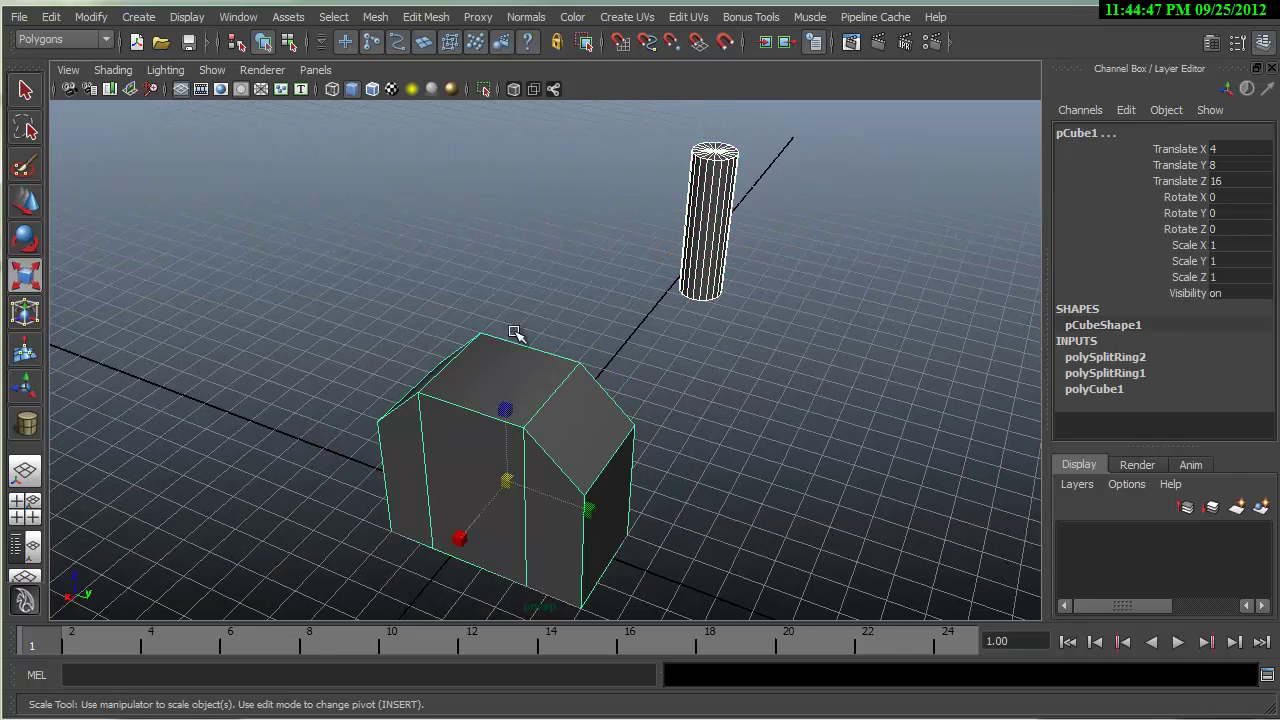
left_click(91, 17)
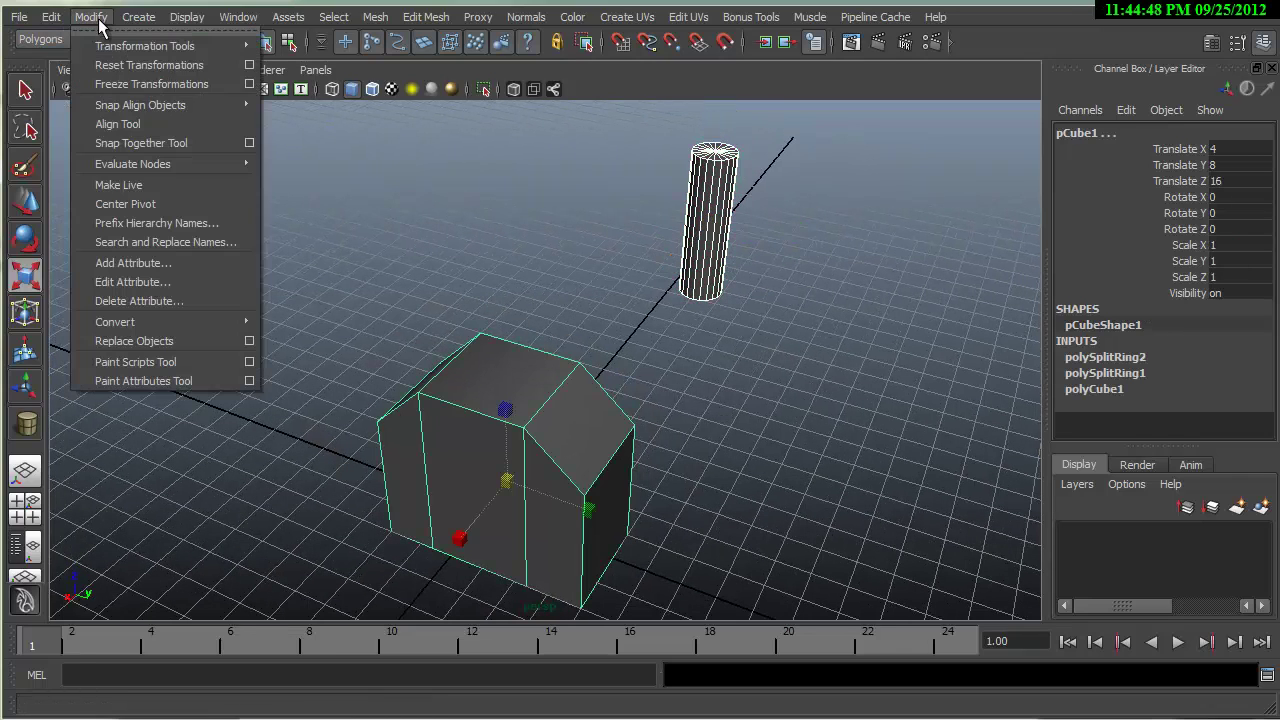
left_click(135, 124)
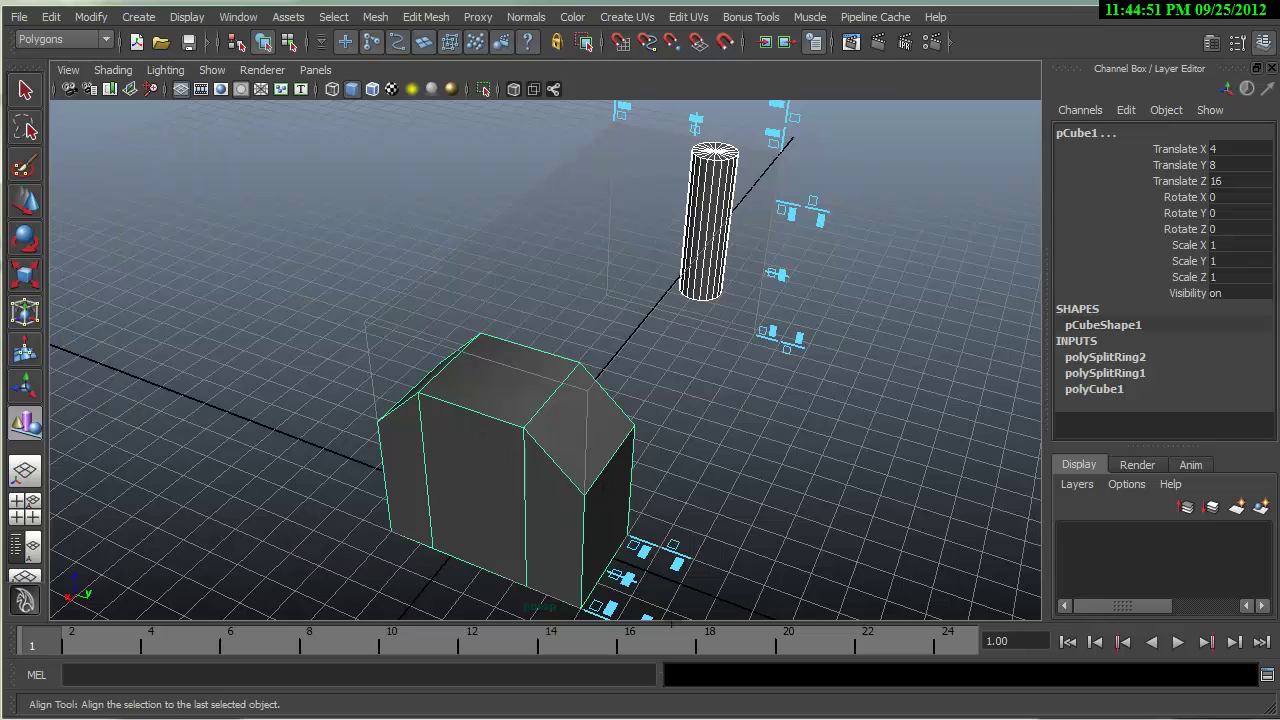
left_click(622, 577)
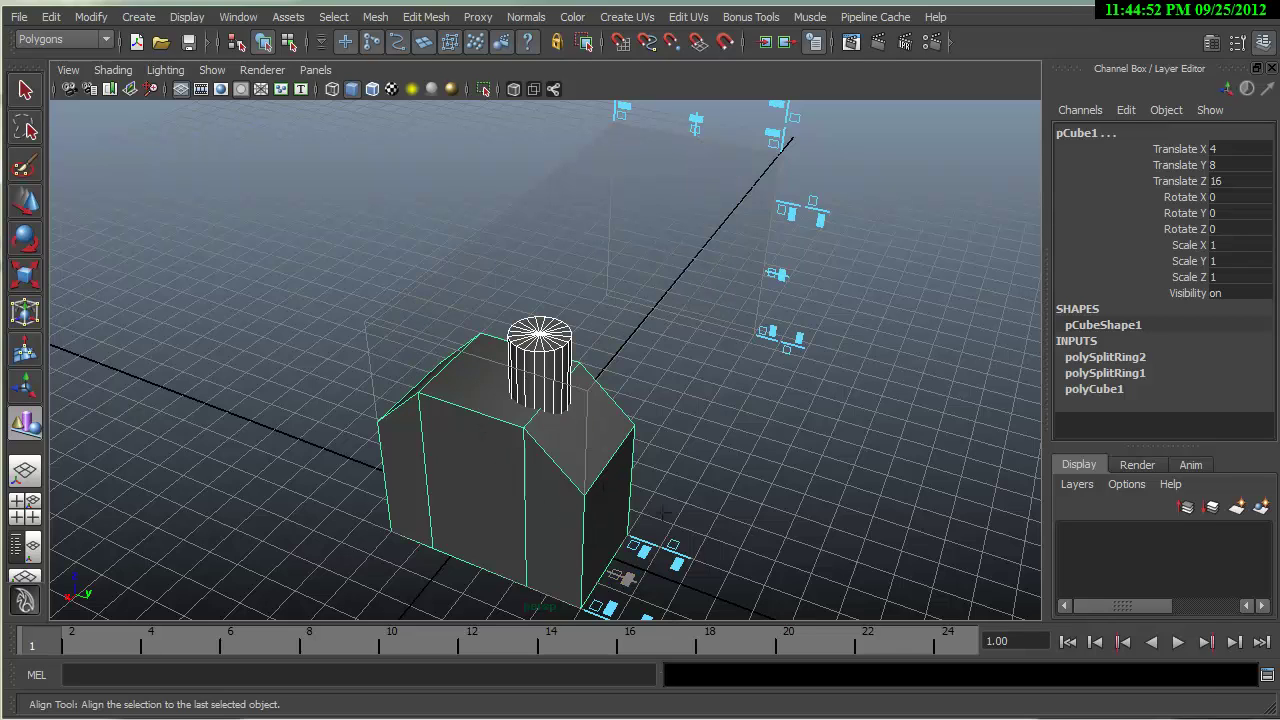
left_click(778, 273)
left_click(694, 119)
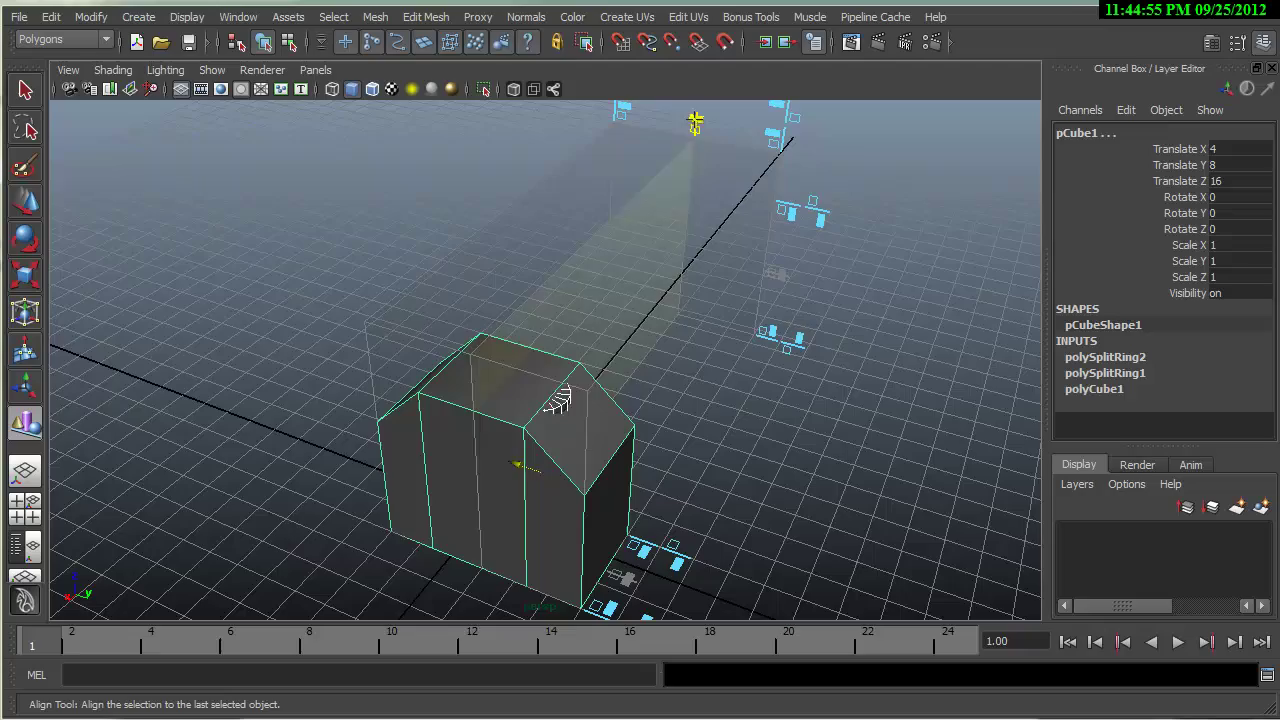
left_click_drag(650, 286, 574, 242, "alt")
middle_click_drag(574, 242, 528, 244, "alt")
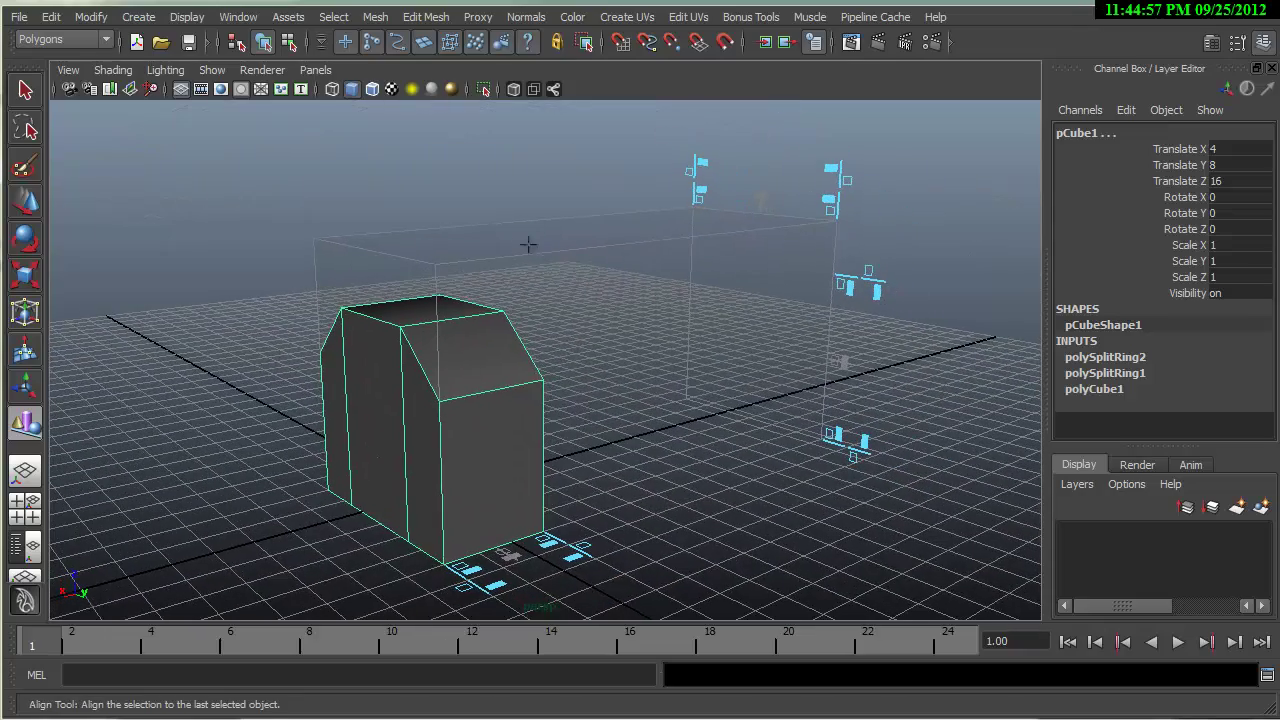
key("w")
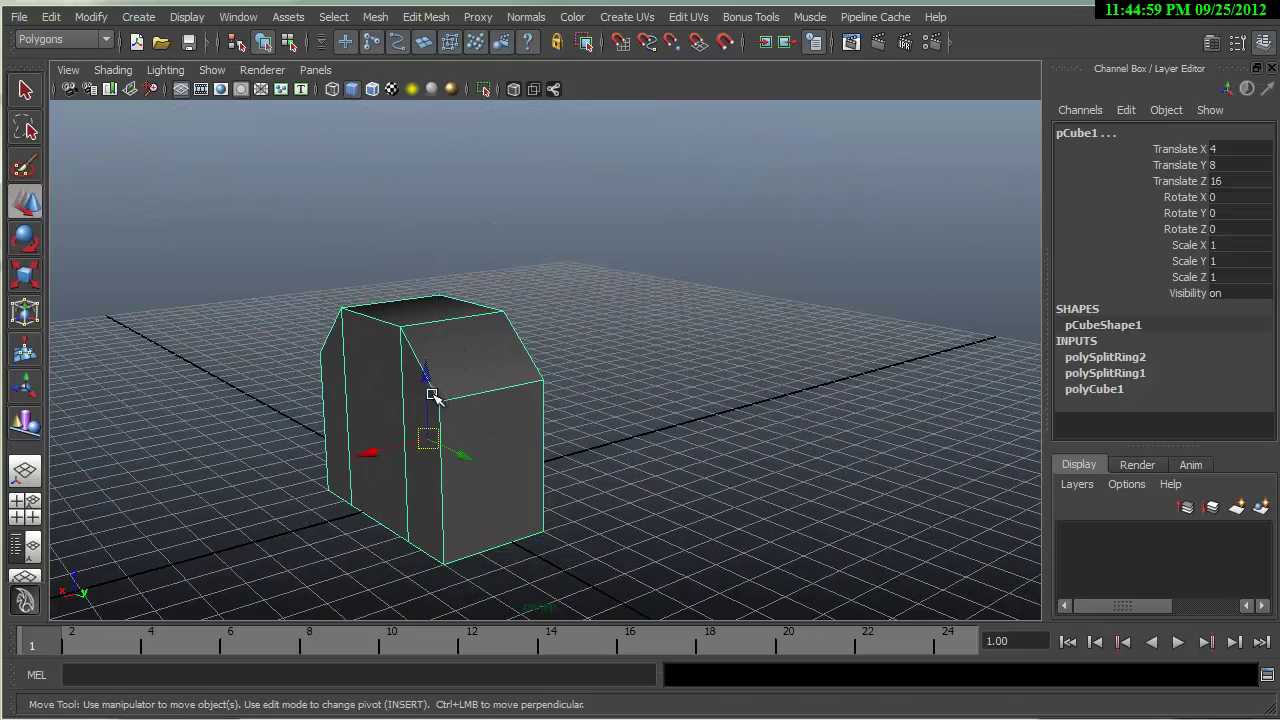
Show the scene in wireframe, select the cylinder inside the block, and raise it above the block to Z about 64.6.
left_click_drag(432, 395, 420, 251)
key("ctrl+z")
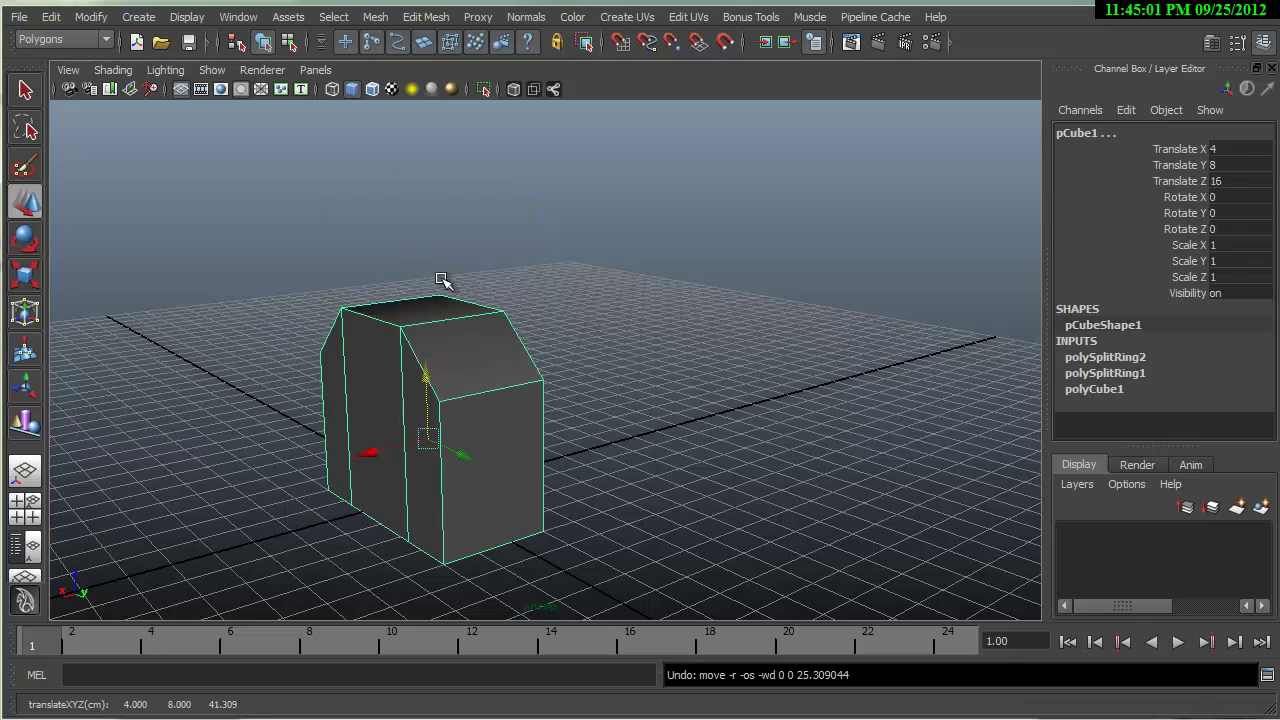
key("4")
left_click(433, 354)
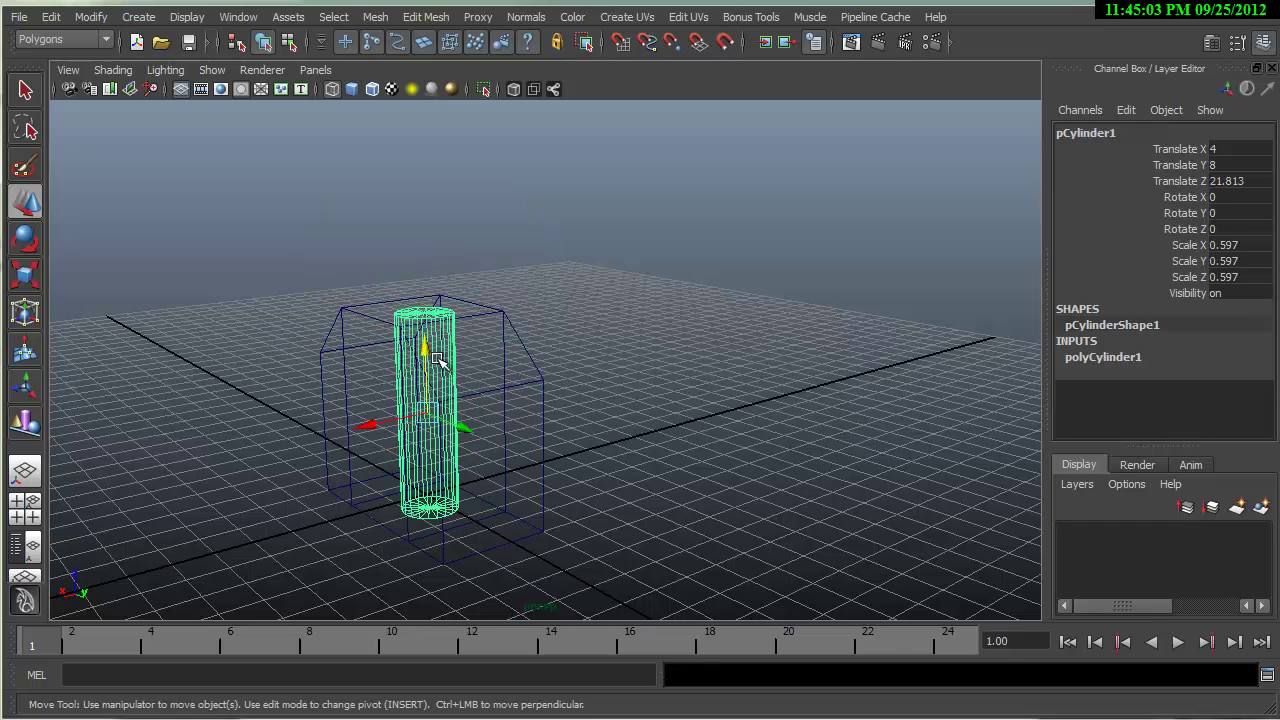
left_click_drag(428, 352, 428, 149)
left_click_drag(430, 203, 508, 205, "alt")
left_click_drag(486, 335, 504, 262, "alt")
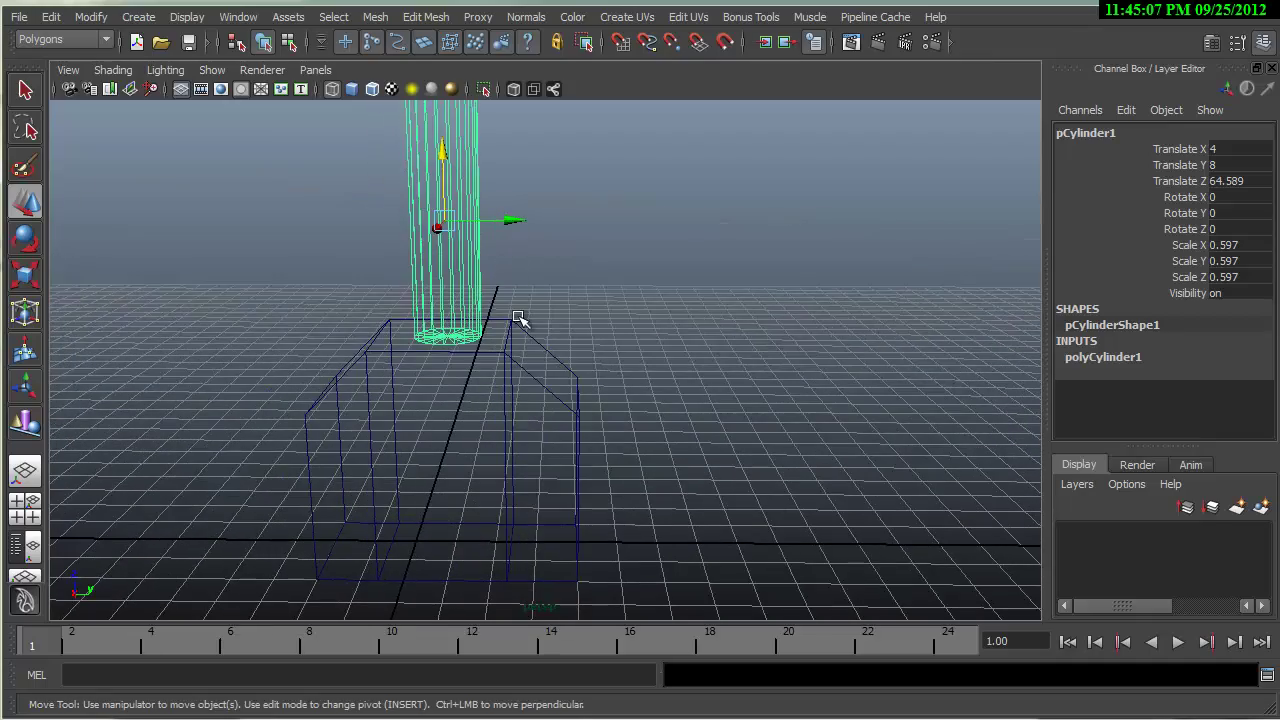
Add the block to the selection, align the cylinder's base with the block's top using the Align Tool, return to shaded display, and deselect.
left_click(514, 322, "shift")
key("y")
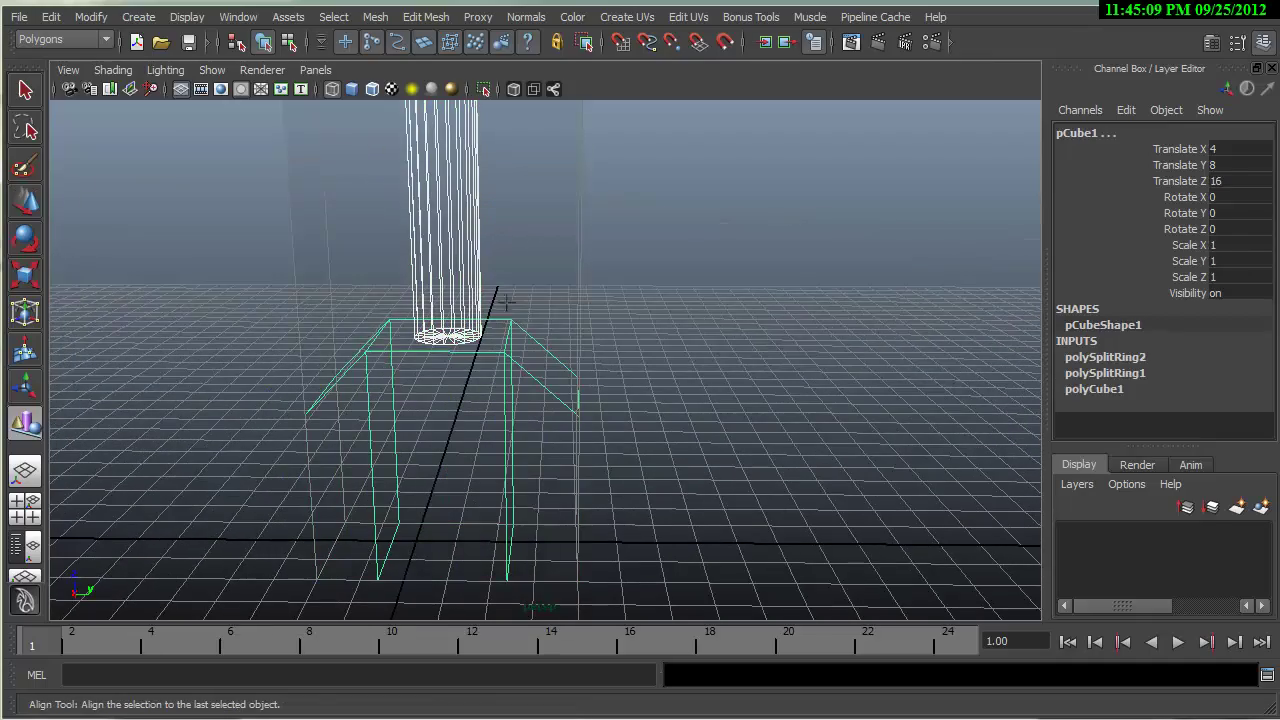
middle_click_drag(507, 302, 542, 371, "alt")
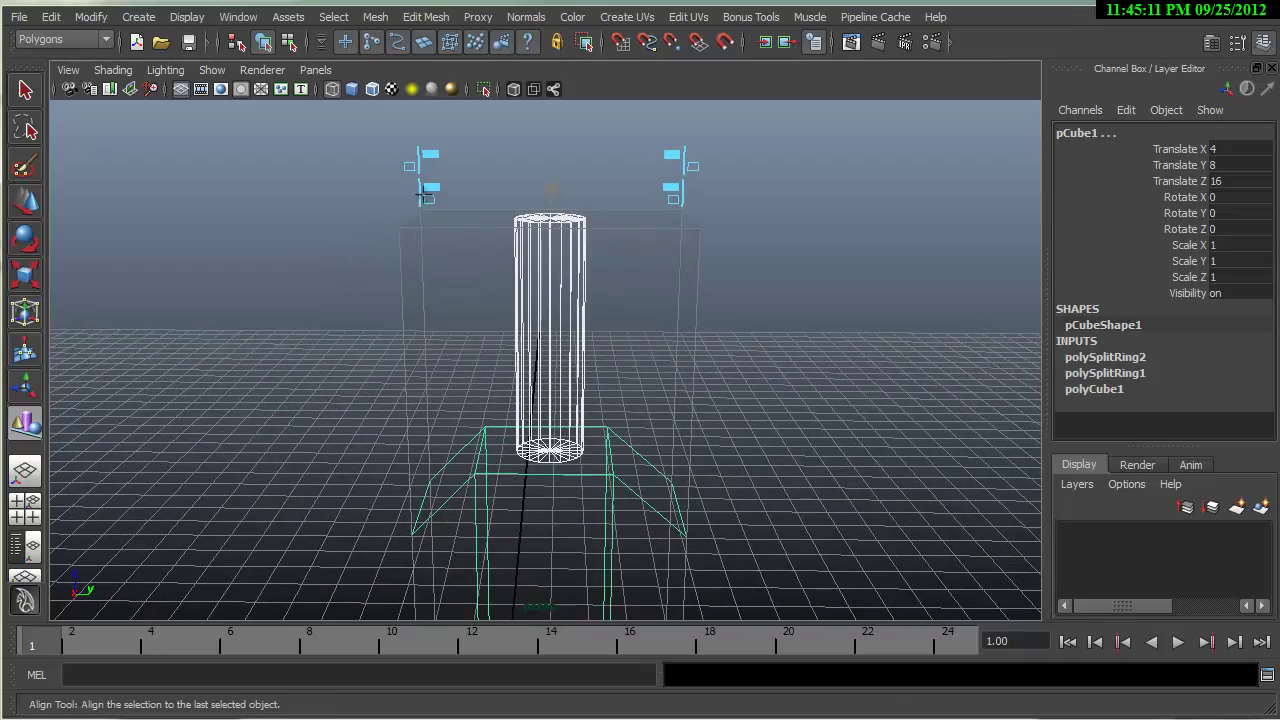
left_click(427, 189)
key("ctrl+z")
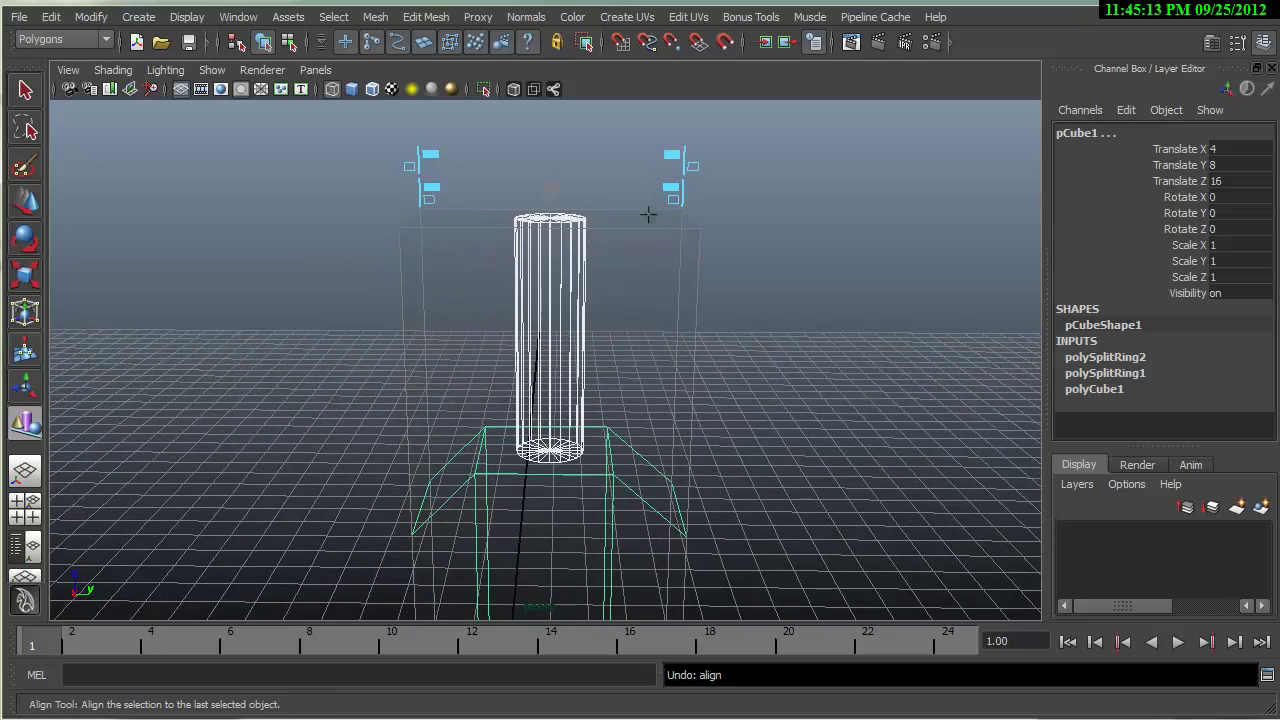
left_click_drag(648, 214, 805, 236, "alt")
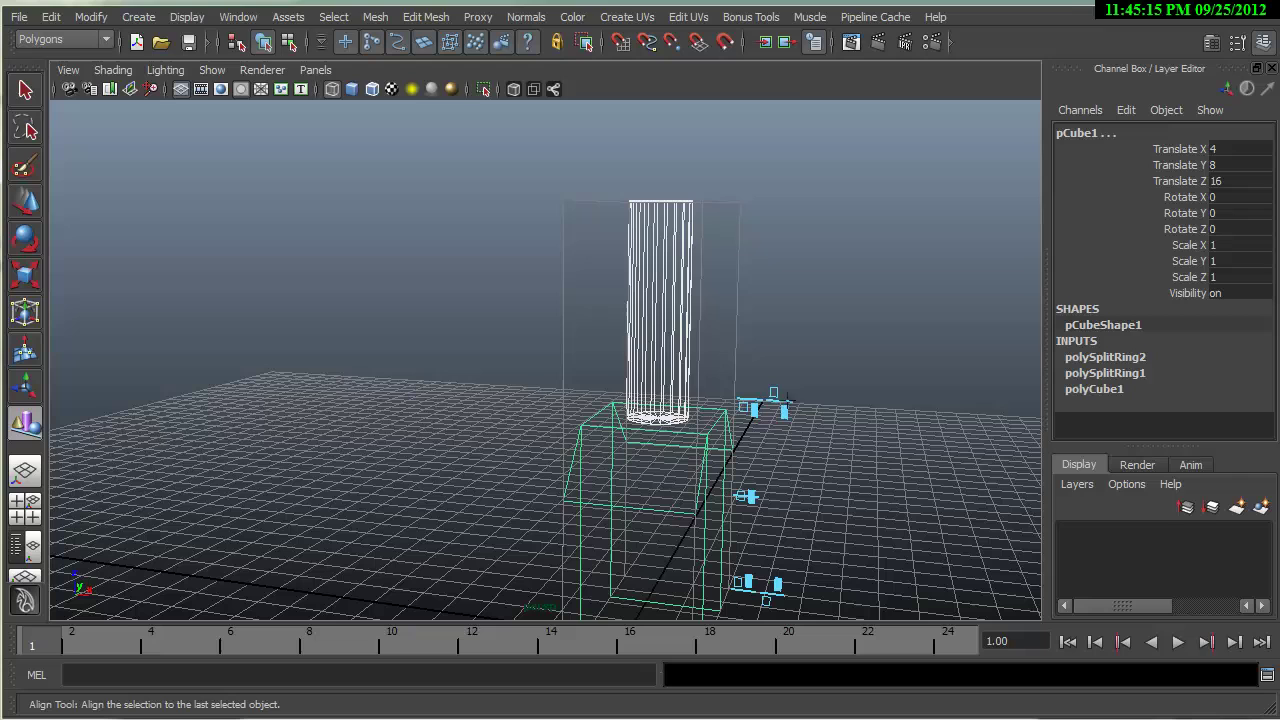
mouse_move(778, 405)
left_mouse_down("alt")
mouse_move(783, 374)
mouse_move(737, 434)
mouse_move(777, 397)
left_mouse_up("alt")
key("5")
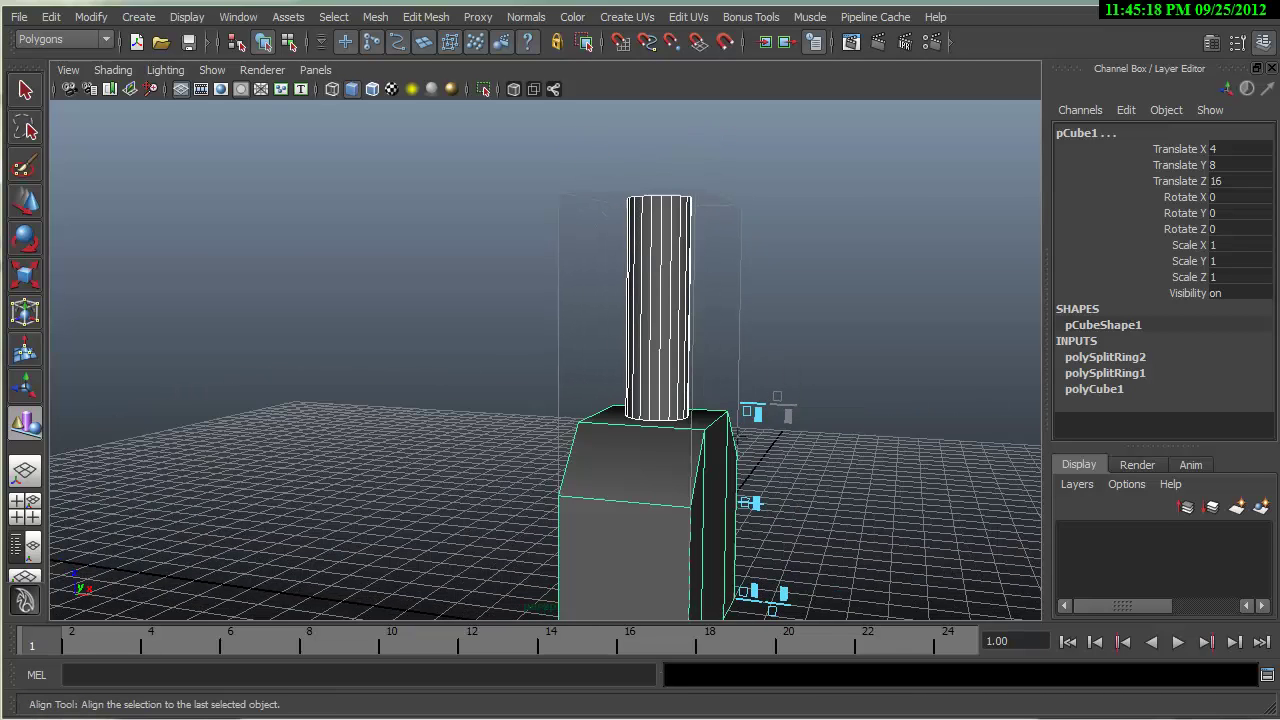
left_click(801, 257)
left_click_drag(749, 320, 506, 389, "alt")
scroll(506, 389, "up", 3)
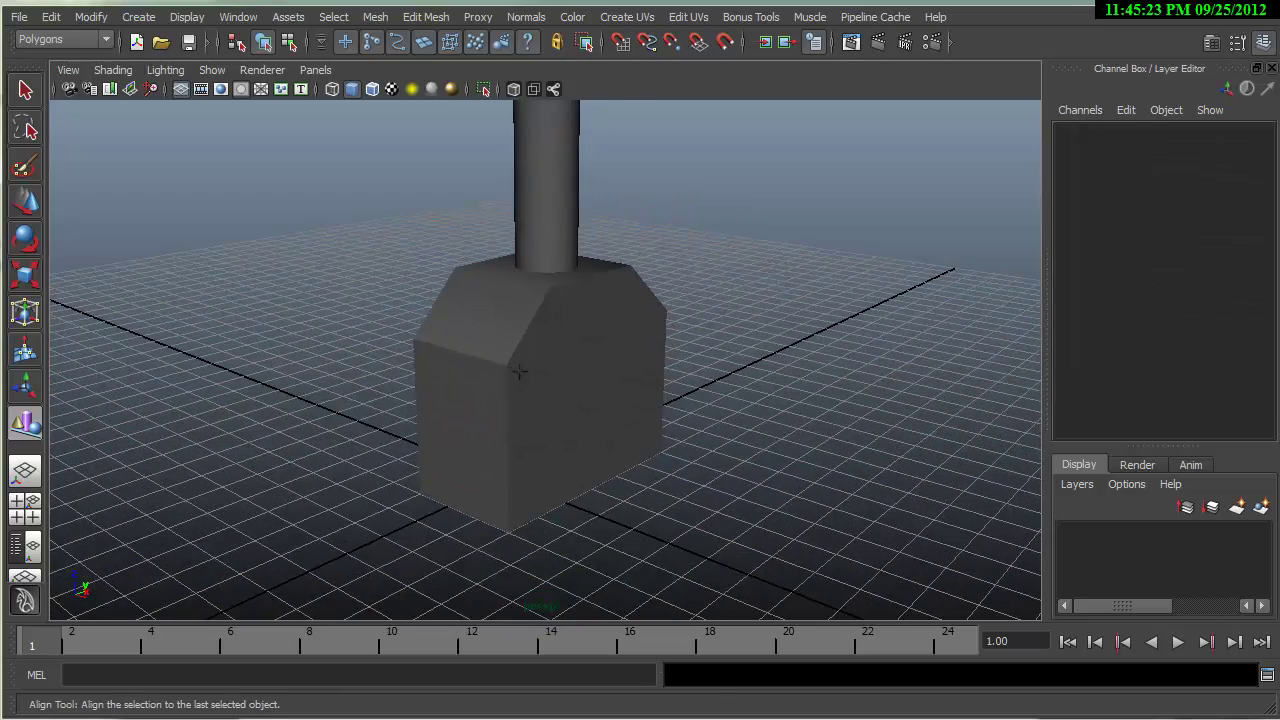
scroll(518, 371, "down", 2)
Switch to the 3D Modeling Week 04 Summary document, highlight "Retain component spacing", and return to Maya.
key("alt+Tab")
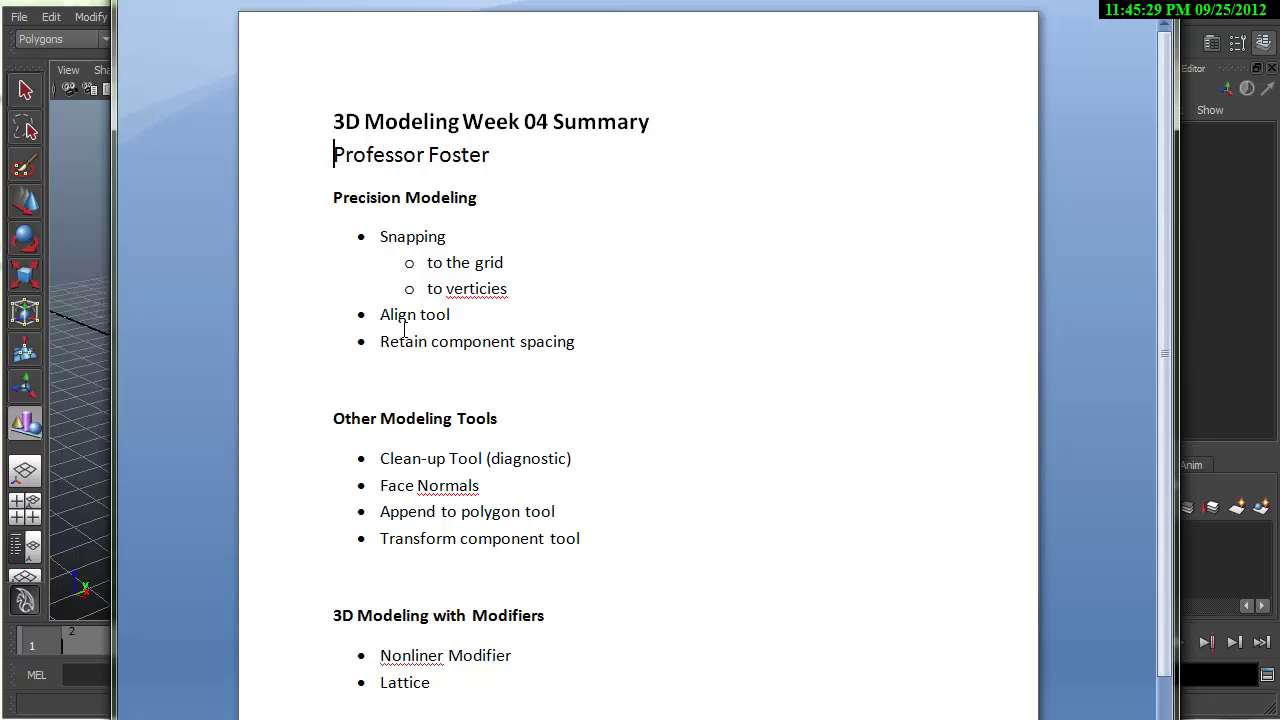
left_click_drag(381, 345, 558, 343)
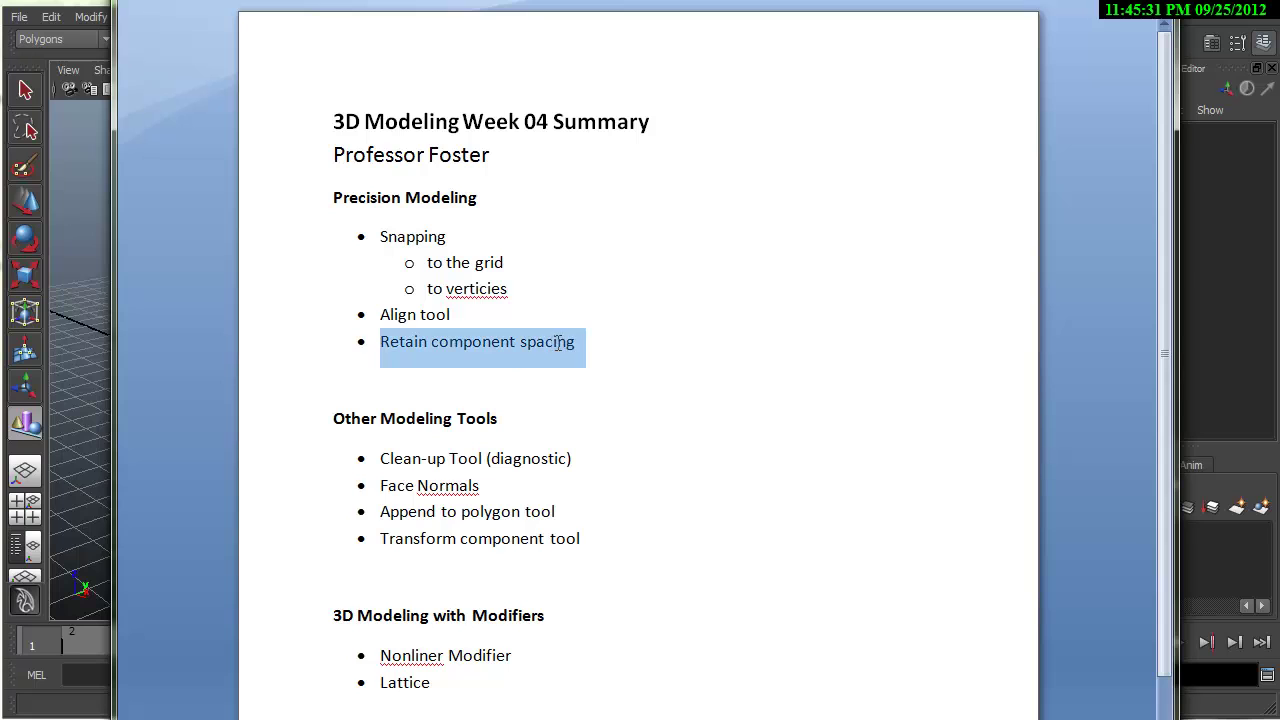
left_click(96, 376)
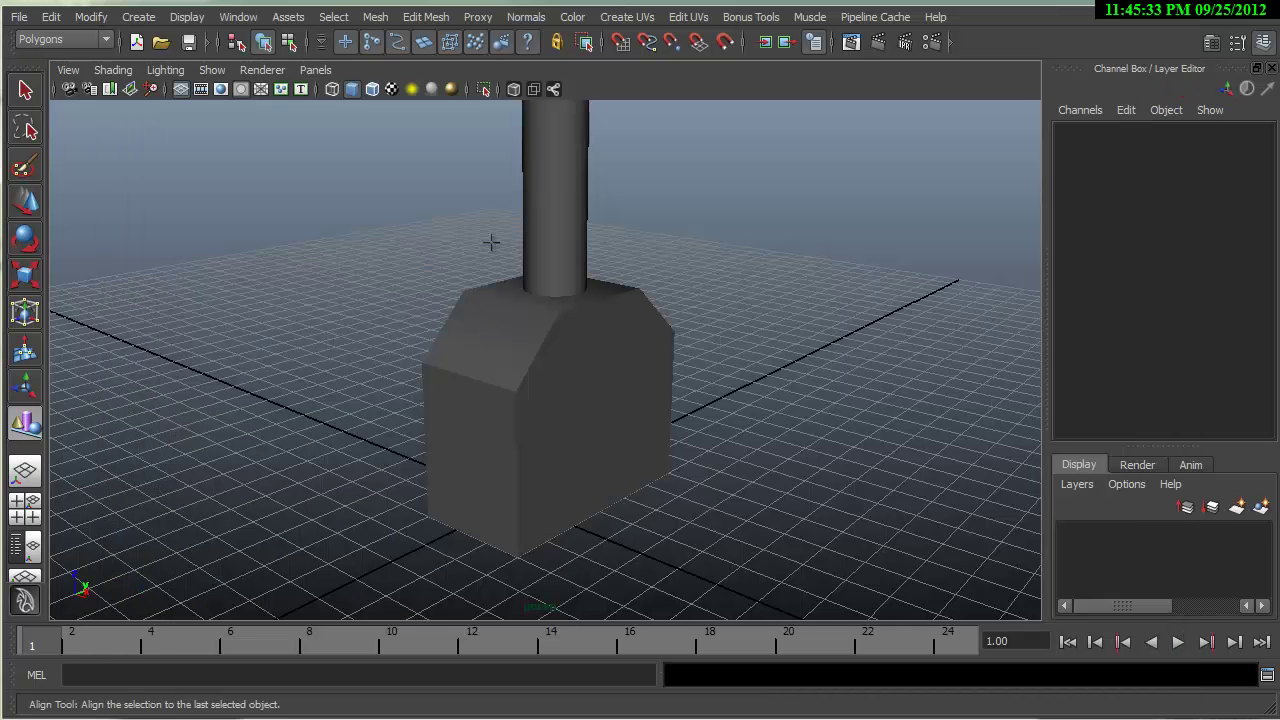
Switch the cylinder to vertex mode and select the top rim vertices on its positive X and Y side.
left_click(535, 228)
key("f")
key("w")
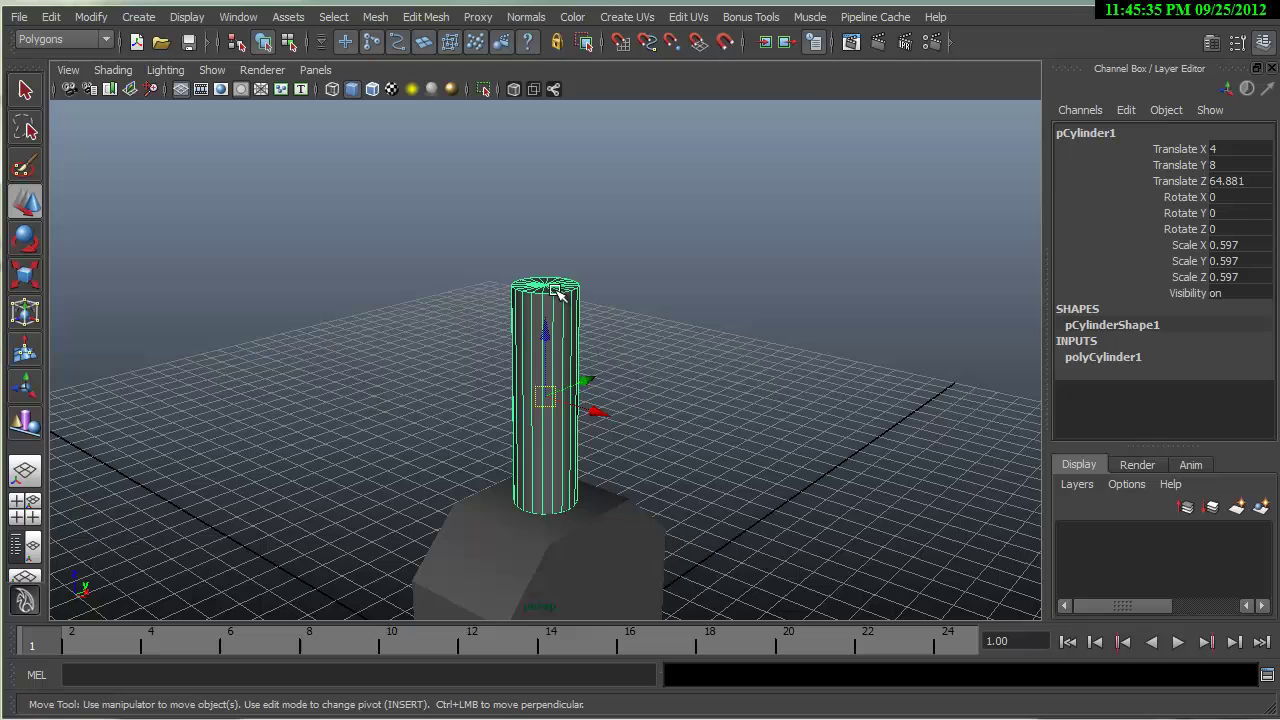
right_click_drag(498, 328, 676, 270, "alt")
right_click_drag(557, 252, 487, 258)
left_click_drag(590, 225, 623, 263)
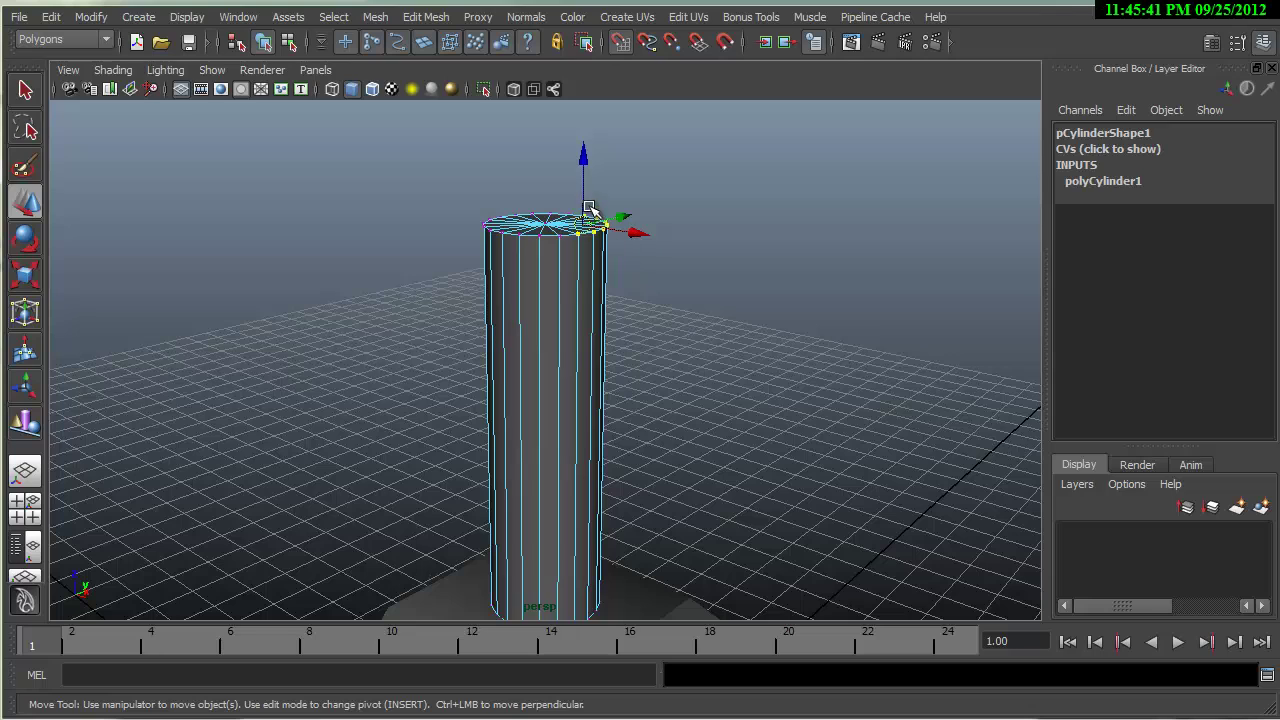
Try moving the selected rim vertices with grid snapping in the perspective view, and undo the move.
mouse_move(592, 228)
left_mouse_down()
mouse_move(608, 241)
mouse_move(565, 246)
mouse_move(585, 203)
mouse_move(614, 225)
left_mouse_up()
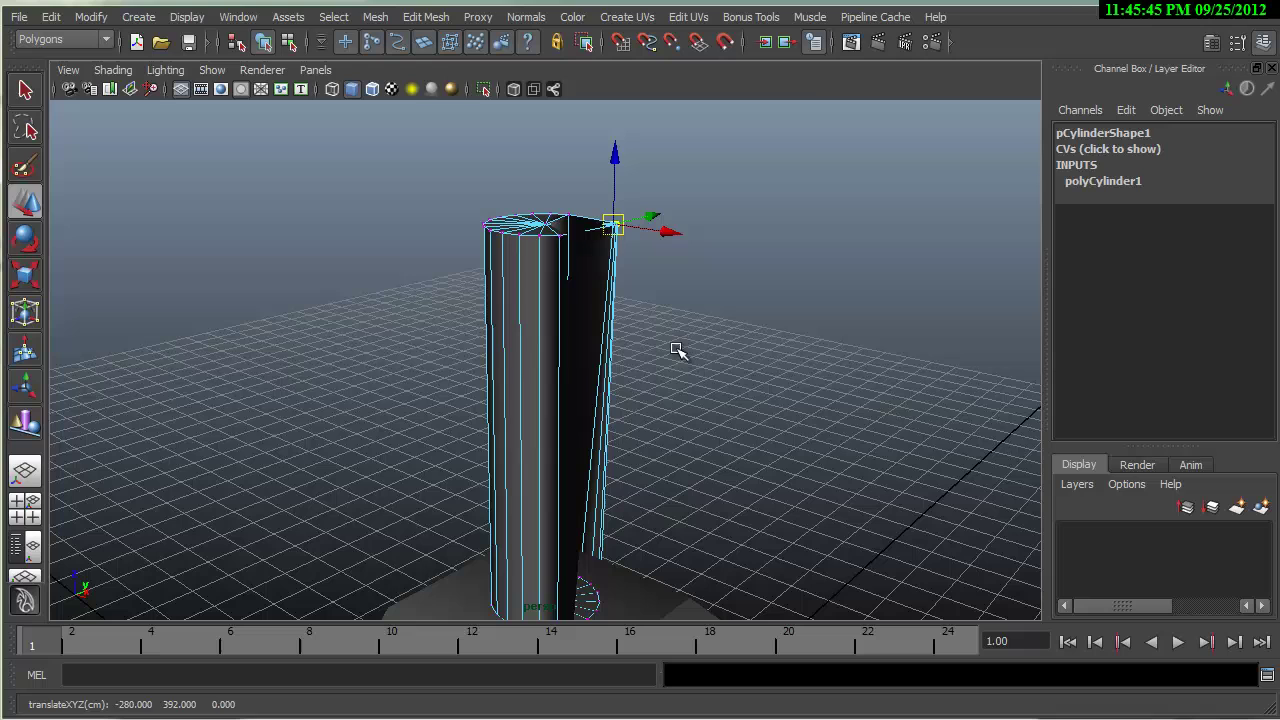
left_click_drag(640, 283, 645, 353, "alt")
key("ctrl+z")
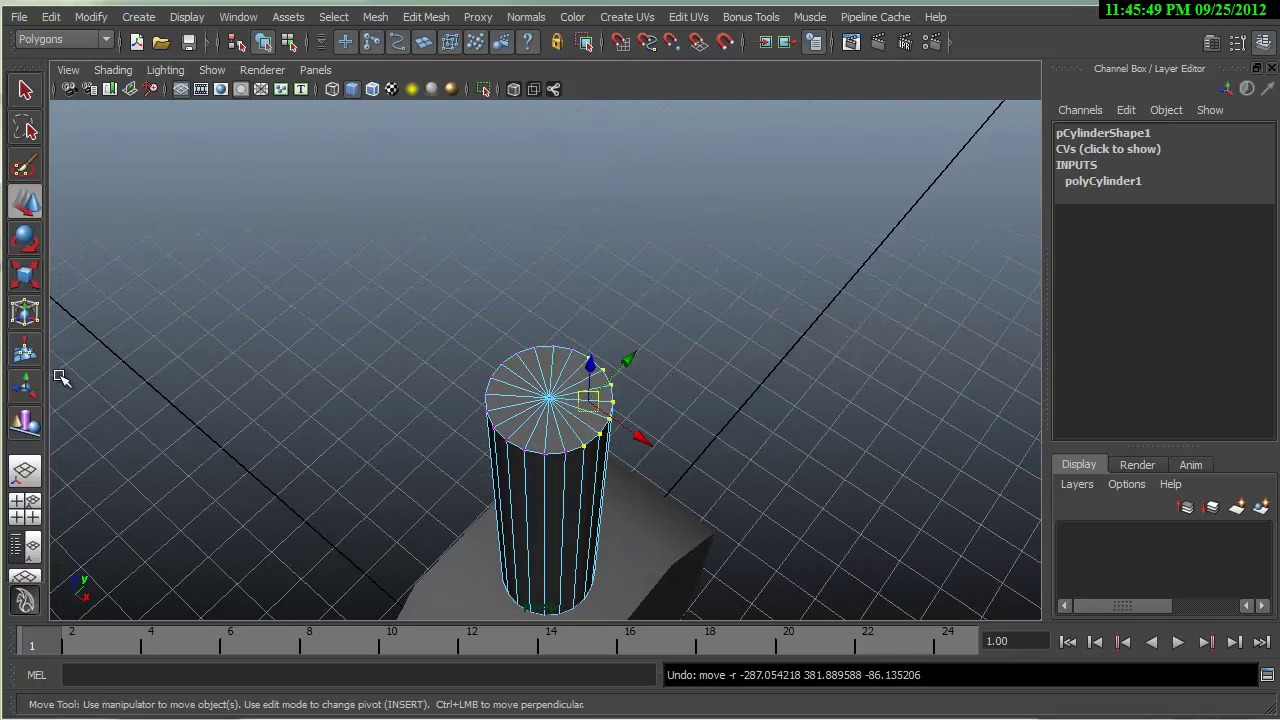
Frame the cylinder in a full-size top view, try grid-snapping the selected rim vertices, and undo the moves.
left_click(25, 502)
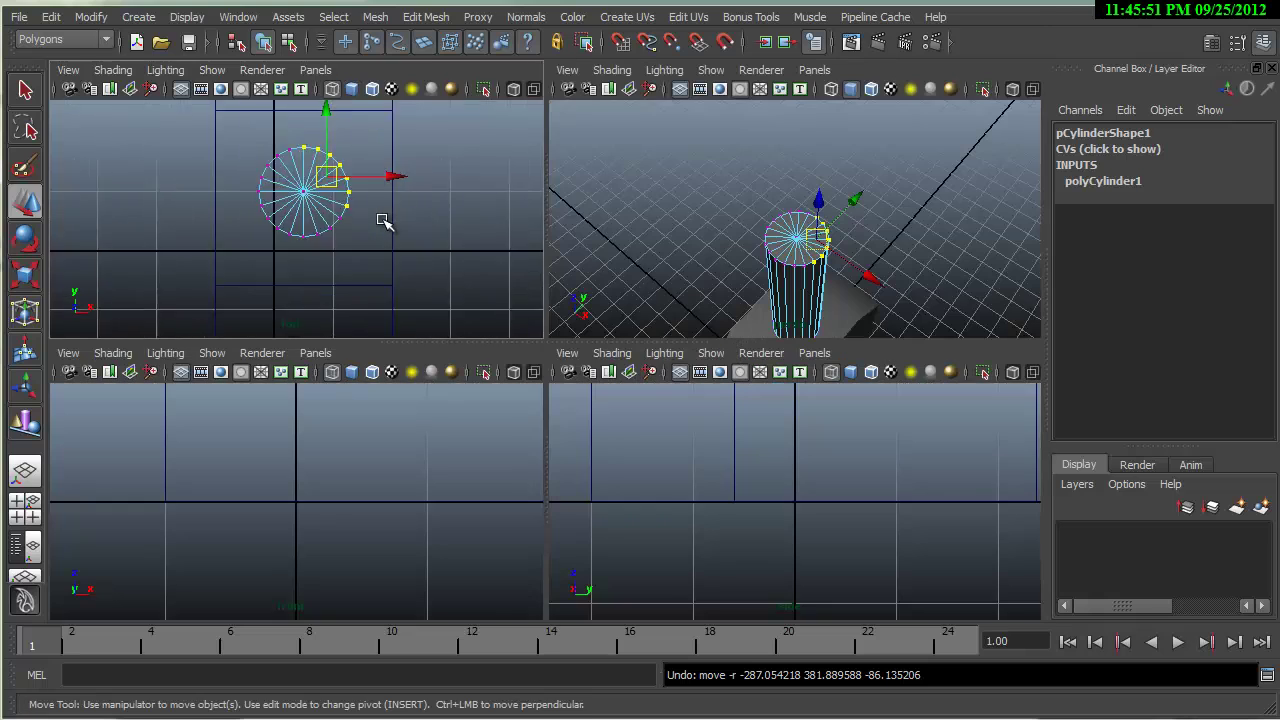
key("f")
key("space")
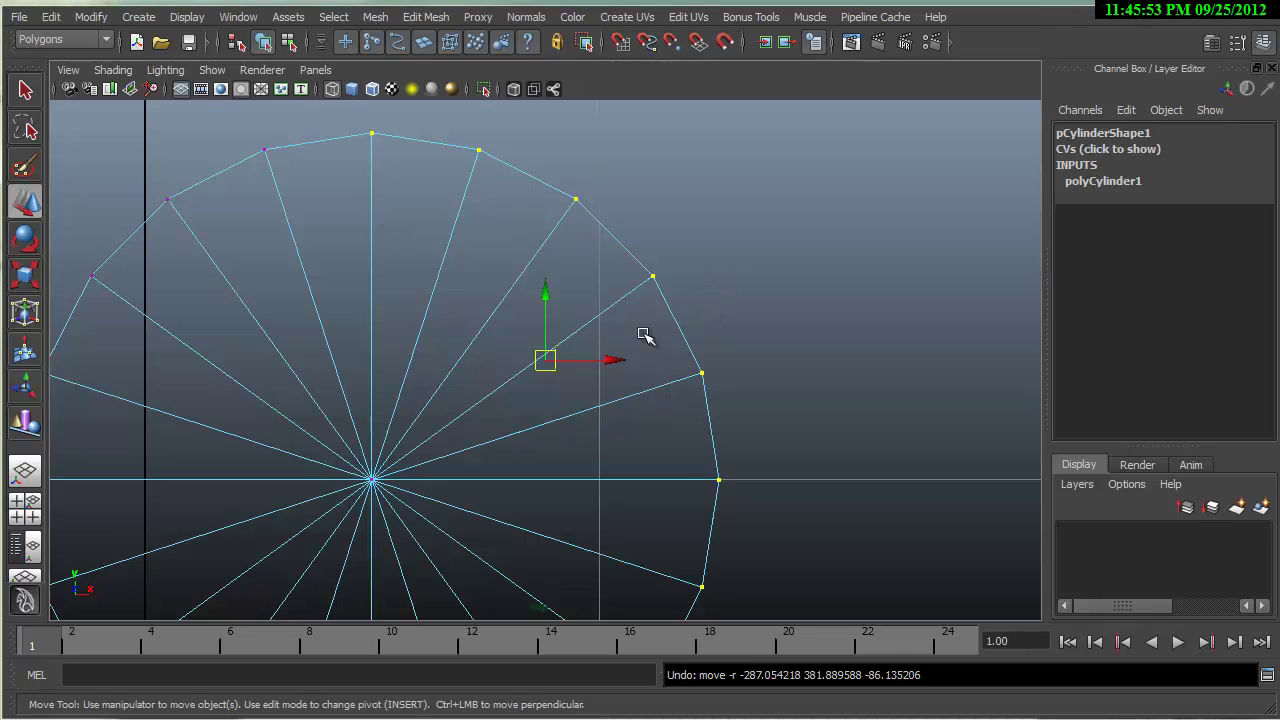
left_click_drag(530, 357, 565, 360)
right_click_drag(623, 257, 438, 333, "alt")
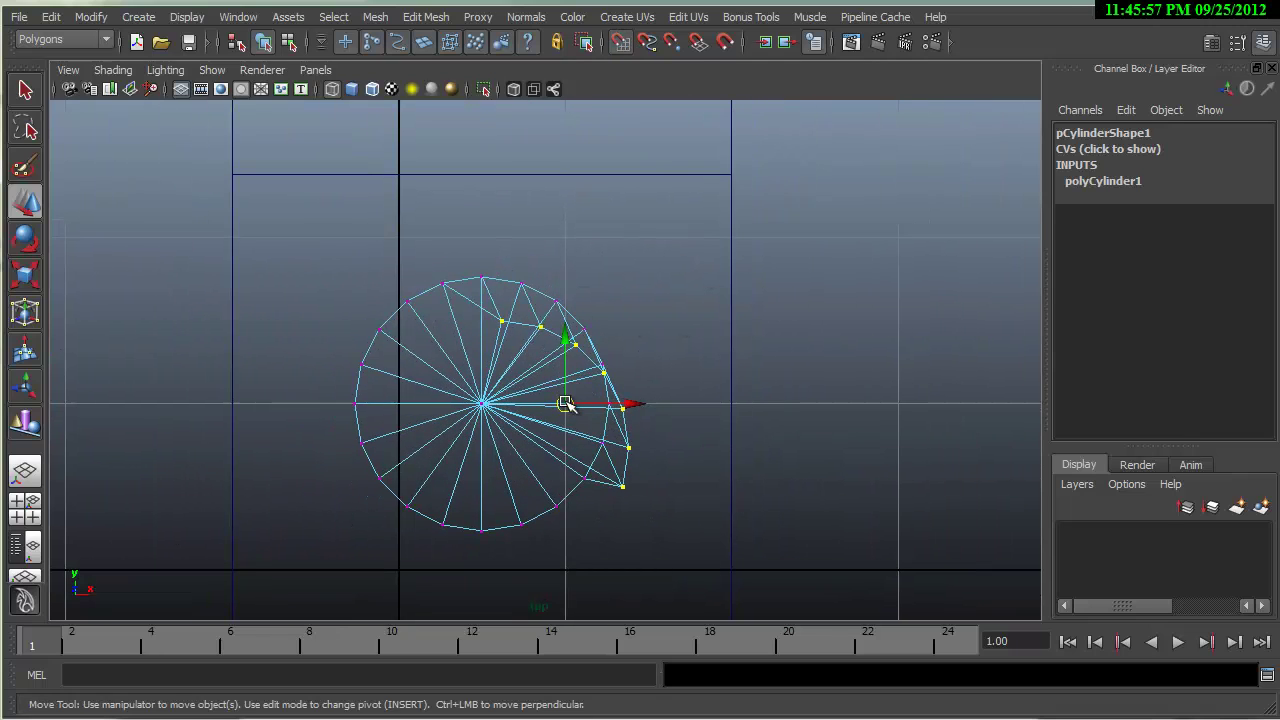
left_click_drag(563, 392, 563, 350)
key("ctrl+z")
key("ctrl+z")
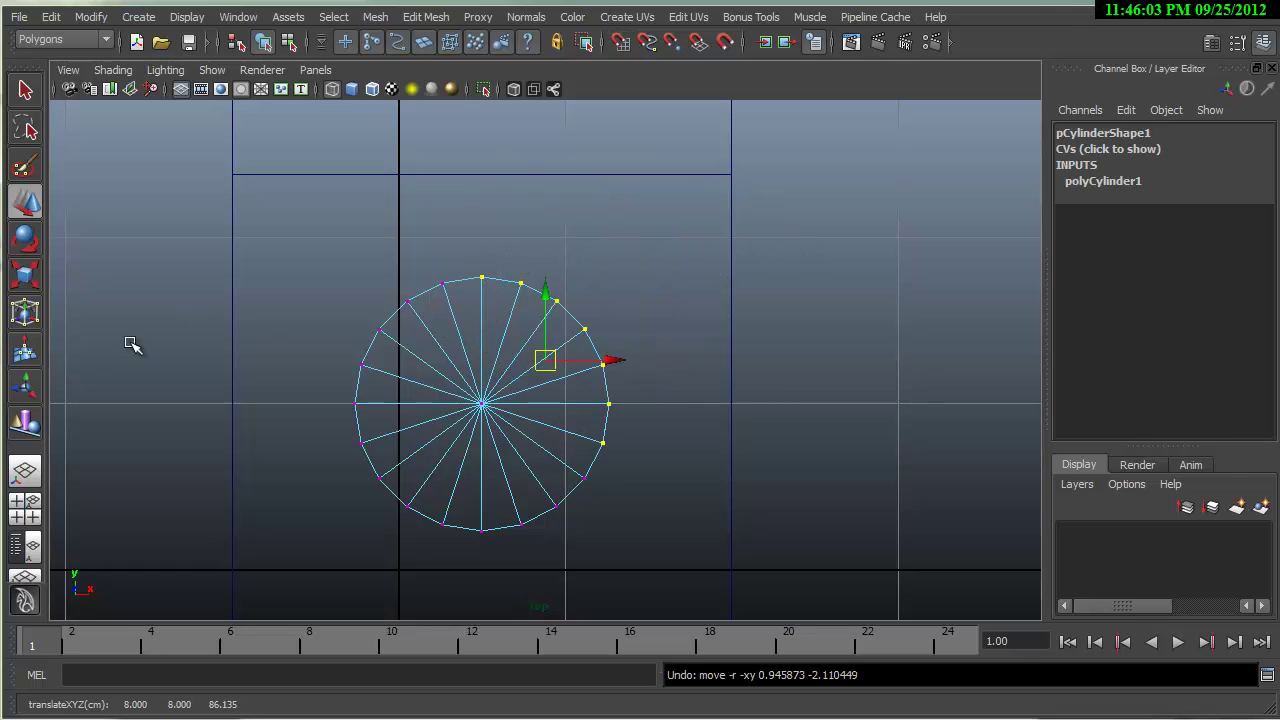
Try grid-snapping the rim vertices to X 16, Y 16 with the Move Tool's Retain component spacing off, undo, and re-enable the option.
double_click(25, 203)
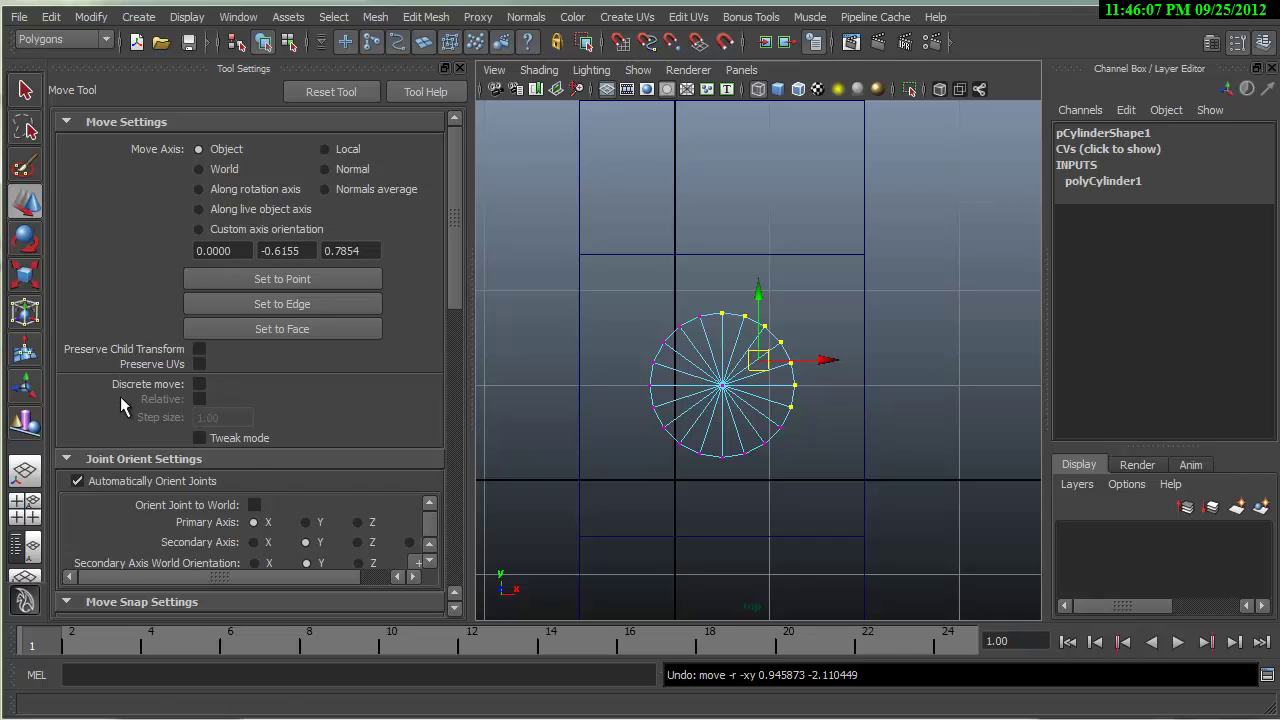
scroll(120, 396, "down", 4)
scroll(118, 410, "down", 2)
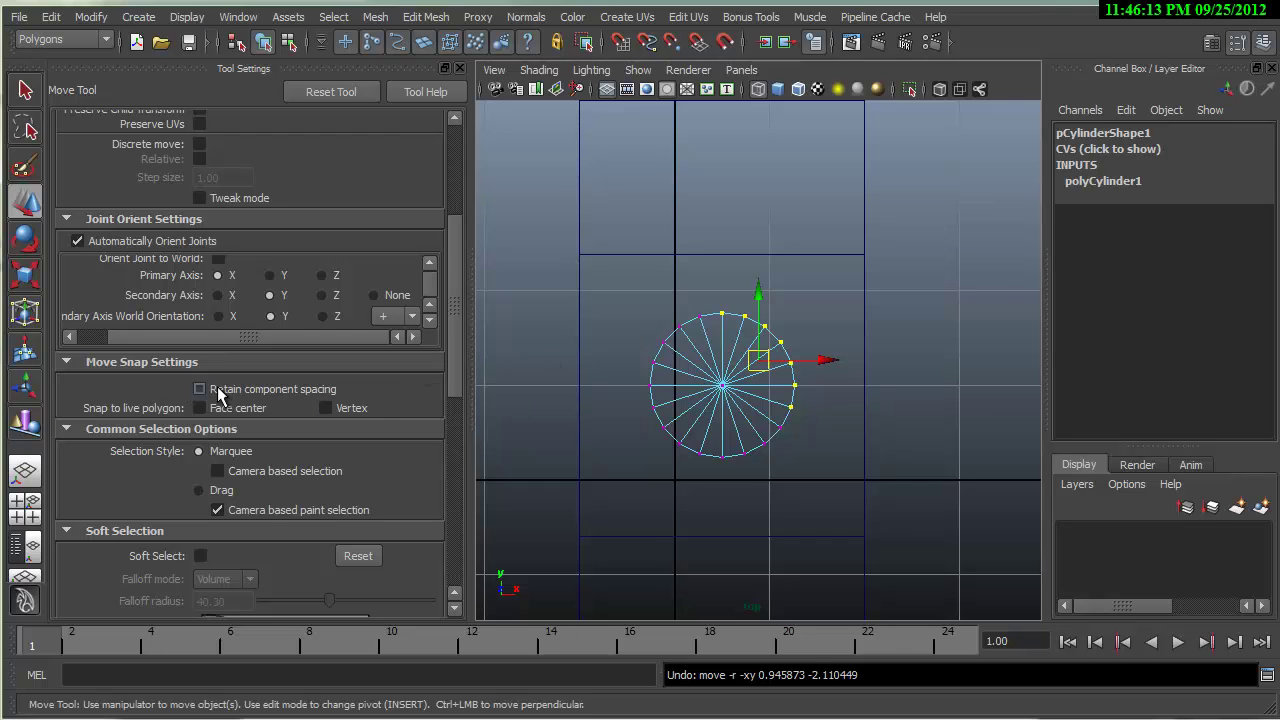
left_click_drag(758, 360, 897, 298)
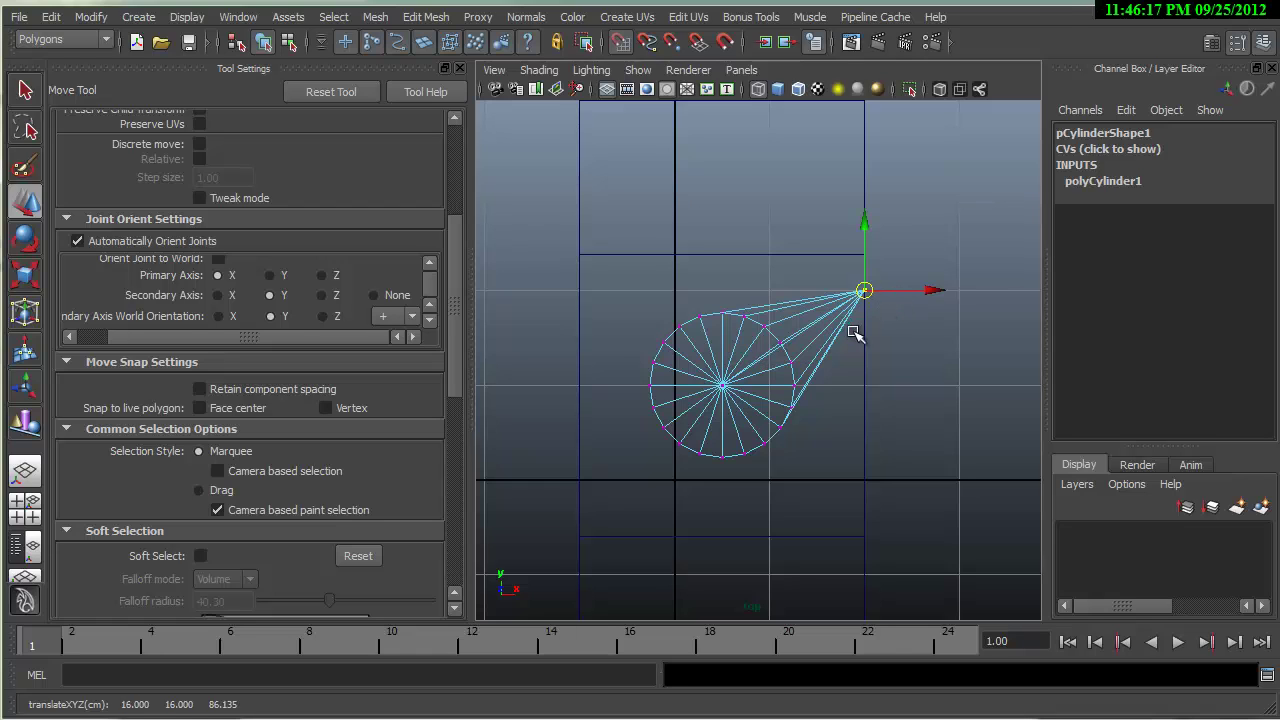
key("ctrl+z")
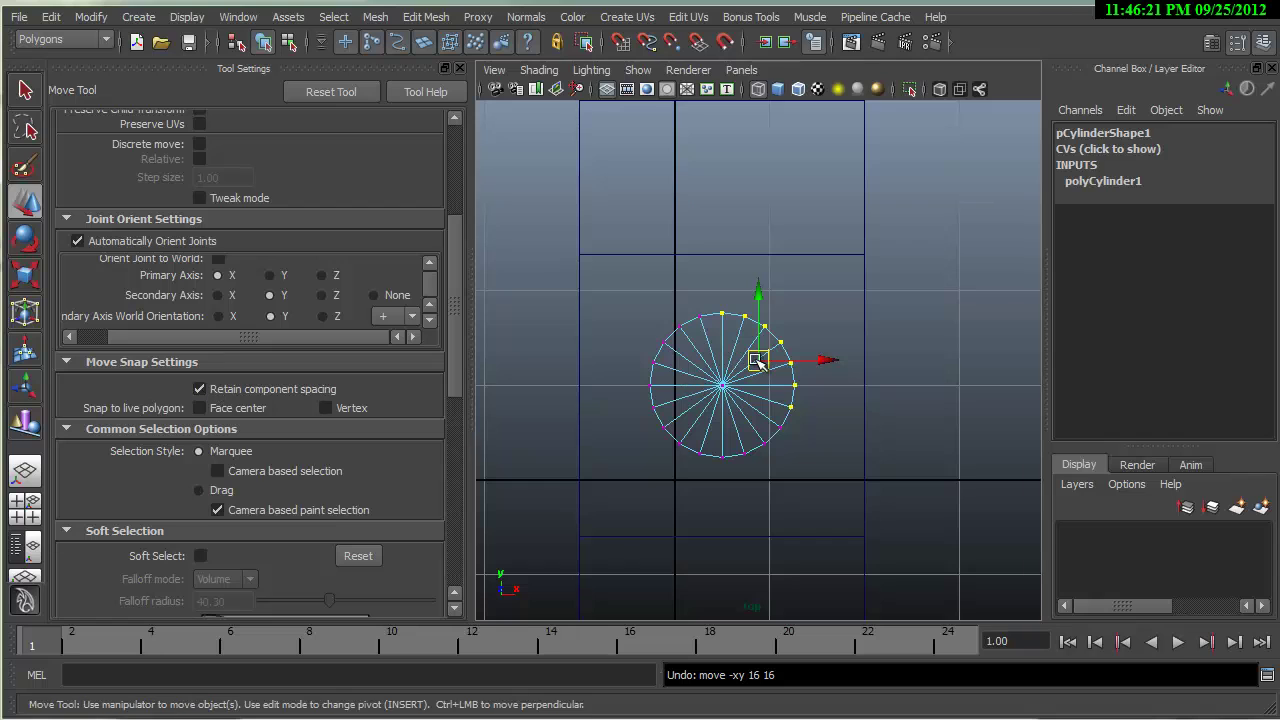
Try grid-snapping the rim vertices to X 8, Y 16 with Retain component spacing on, undo the move, and close the tool settings.
key("x")
mouse_move(757, 360)
left_mouse_down()
mouse_move(840, 347)
mouse_move(890, 280)
mouse_move(660, 248)
mouse_move(677, 349)
mouse_move(760, 352)
mouse_move(745, 336)
mouse_move(759, 338)
left_mouse_up()
key("ctrl+z")
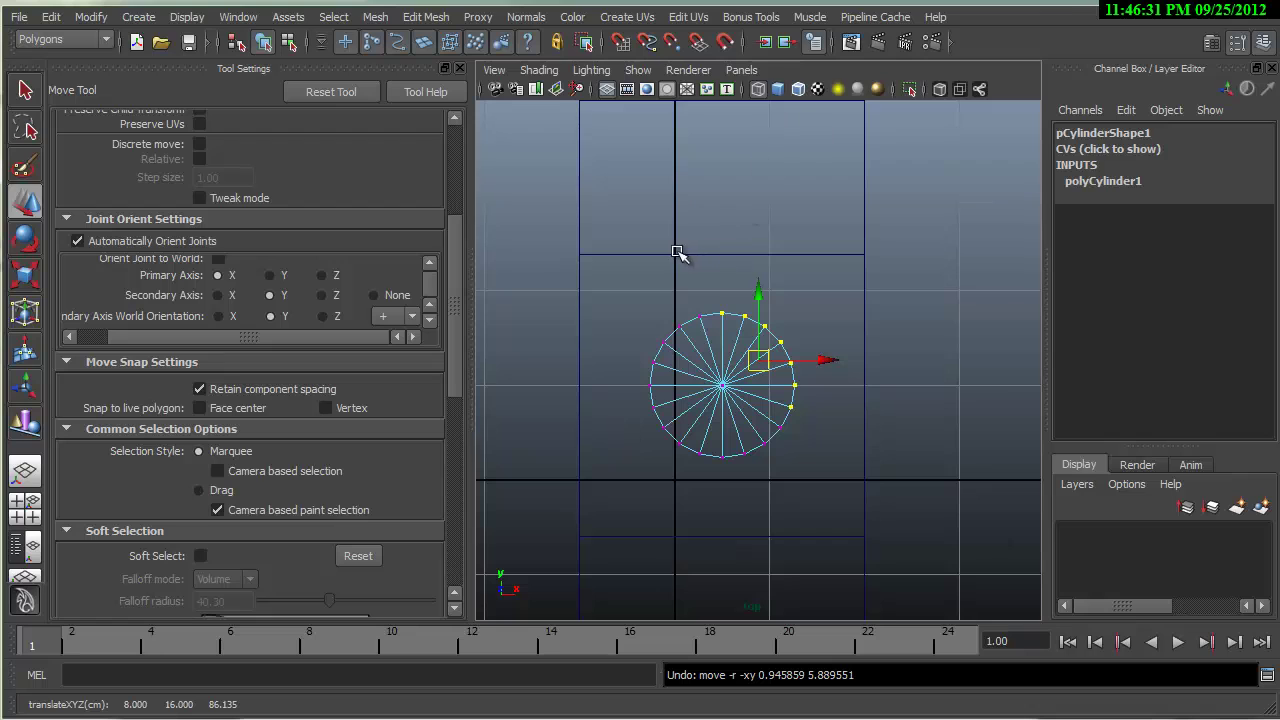
left_click(459, 68)
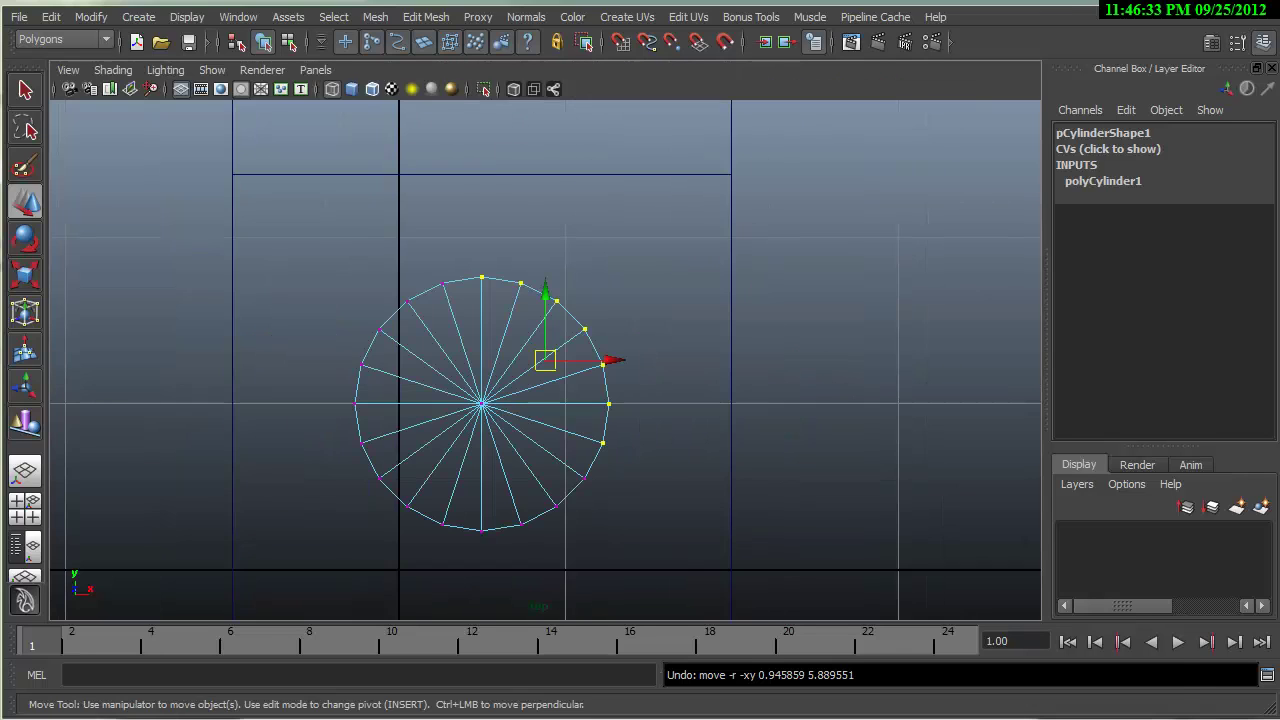
Check the summary document's topic list, return to Maya, and bring the cylinder up in a full-size perspective view.
key("alt+Tab")
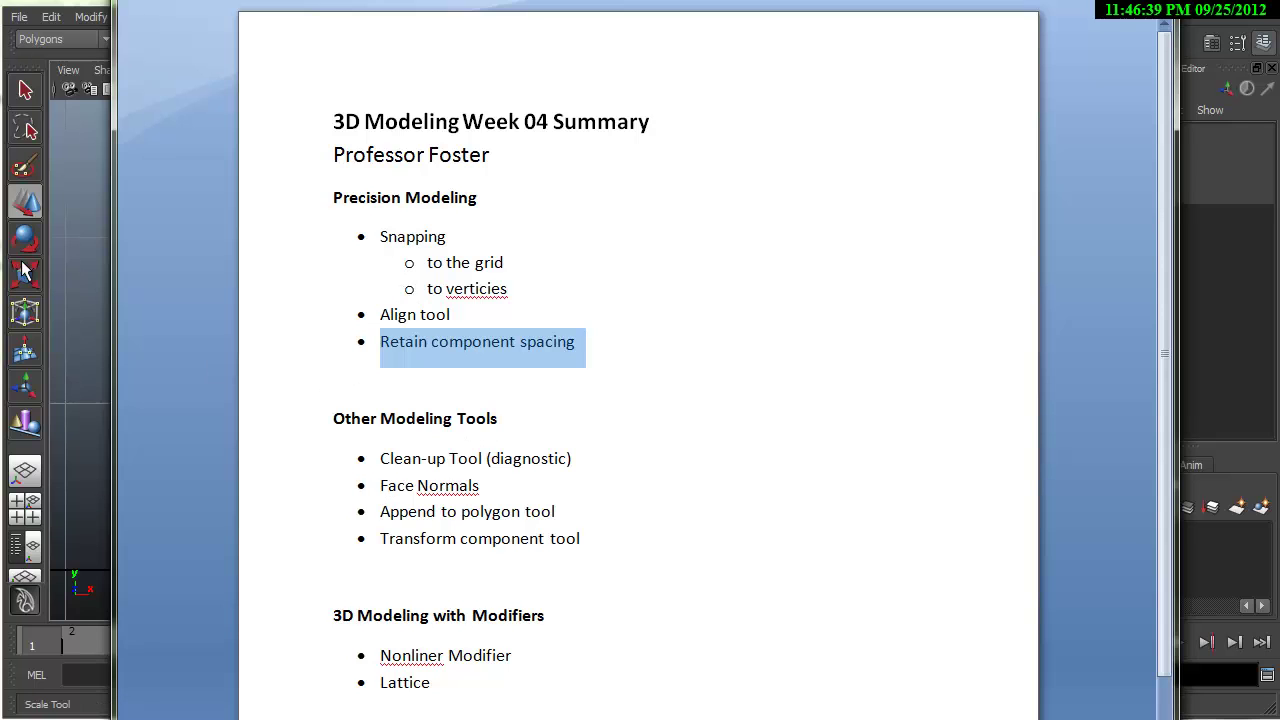
key("alt+Tab")
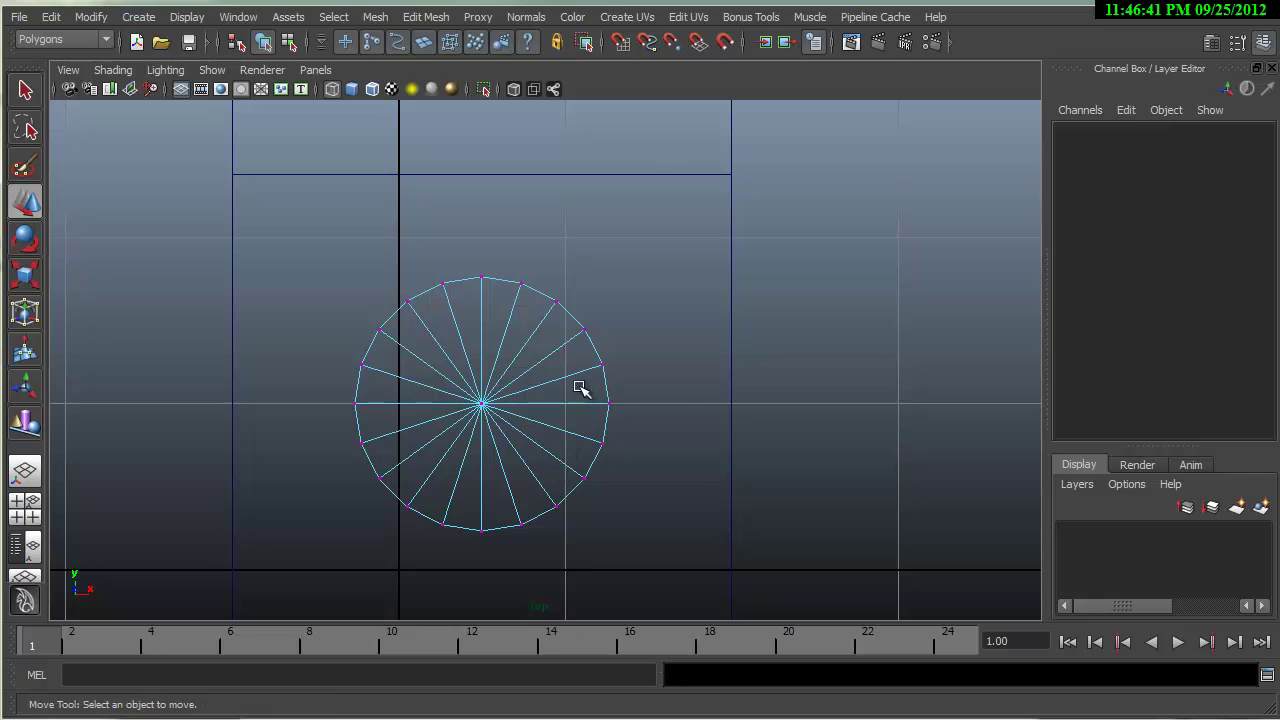
left_click(33, 511)
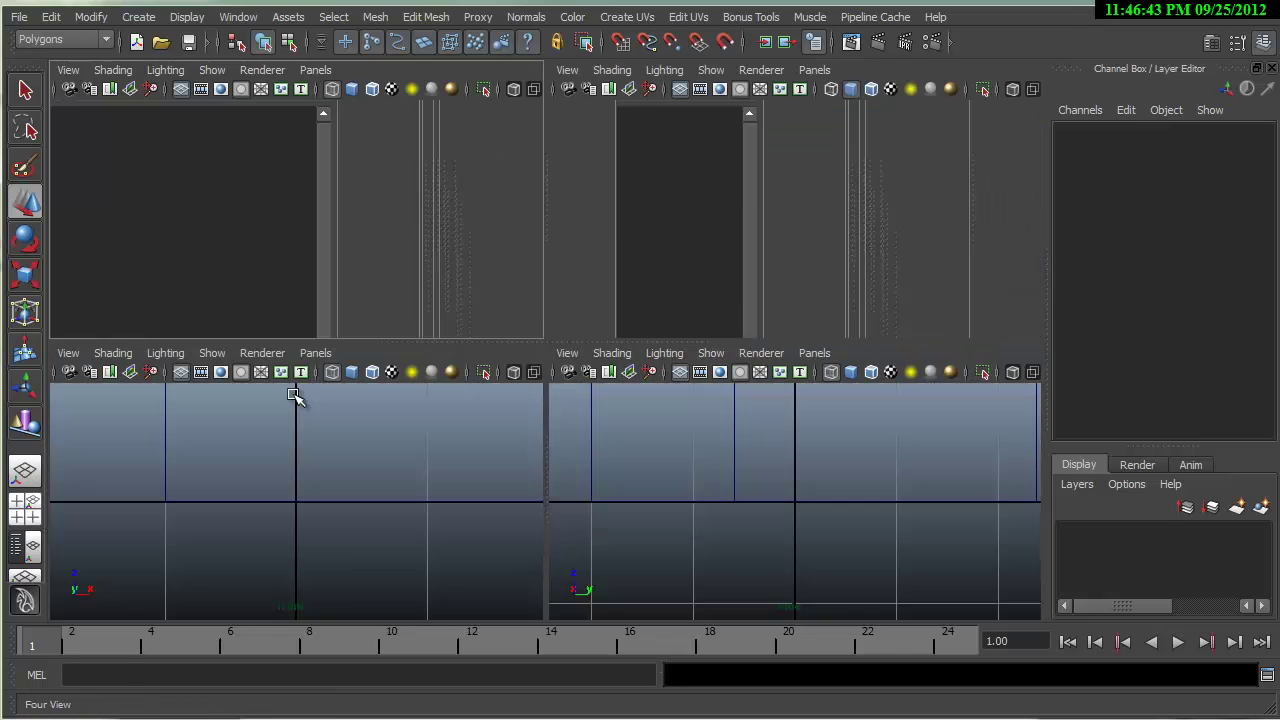
key("space")
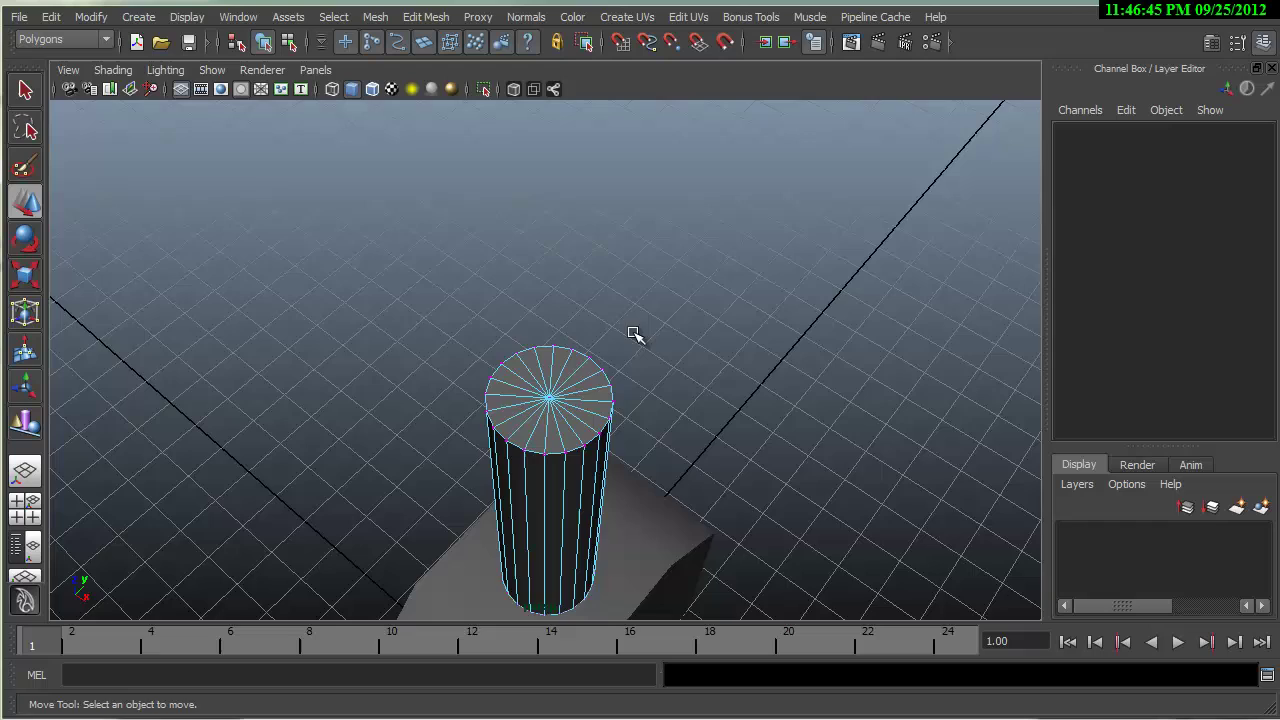
middle_click_drag(634, 334, 549, 331, "alt")
Insert two horizontal edge loops around the cylinder, one near mid-height and one in its upper part.
key("space")
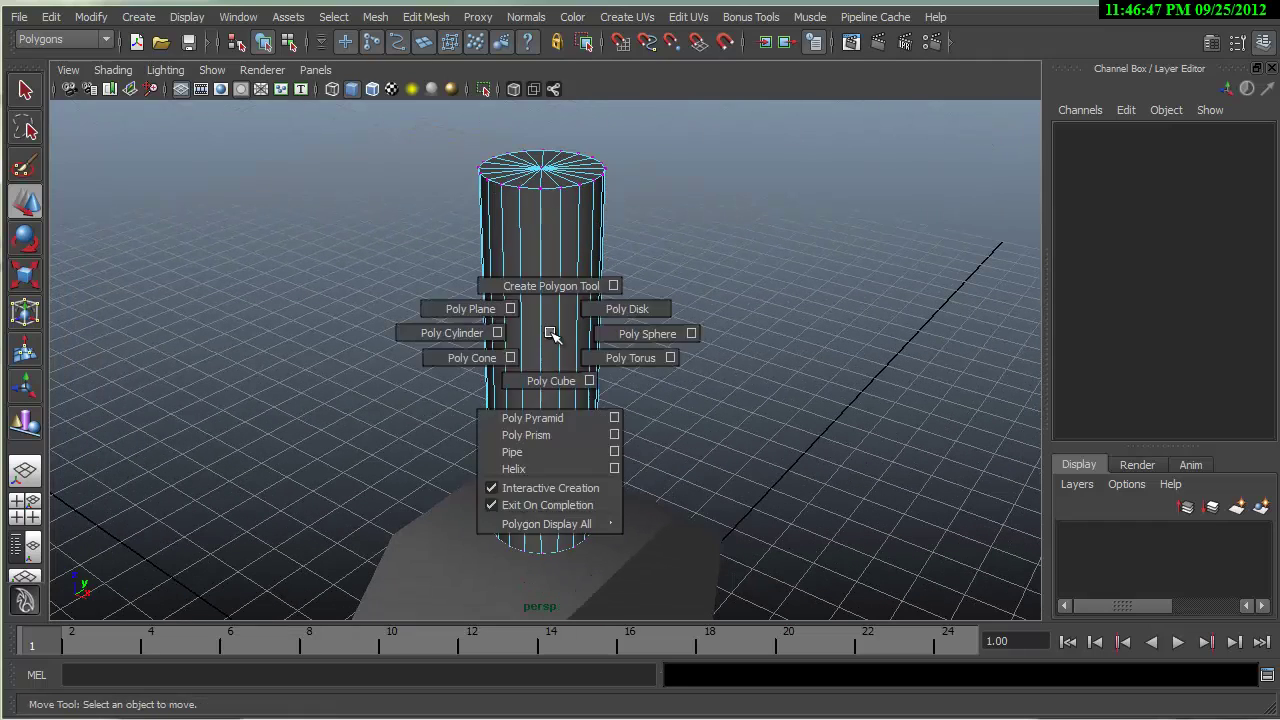
right_click_drag(549, 331, 446, 354)
left_click(556, 306)
left_click_drag(537, 350, 541, 372)
left_click(545, 292)
key("w")
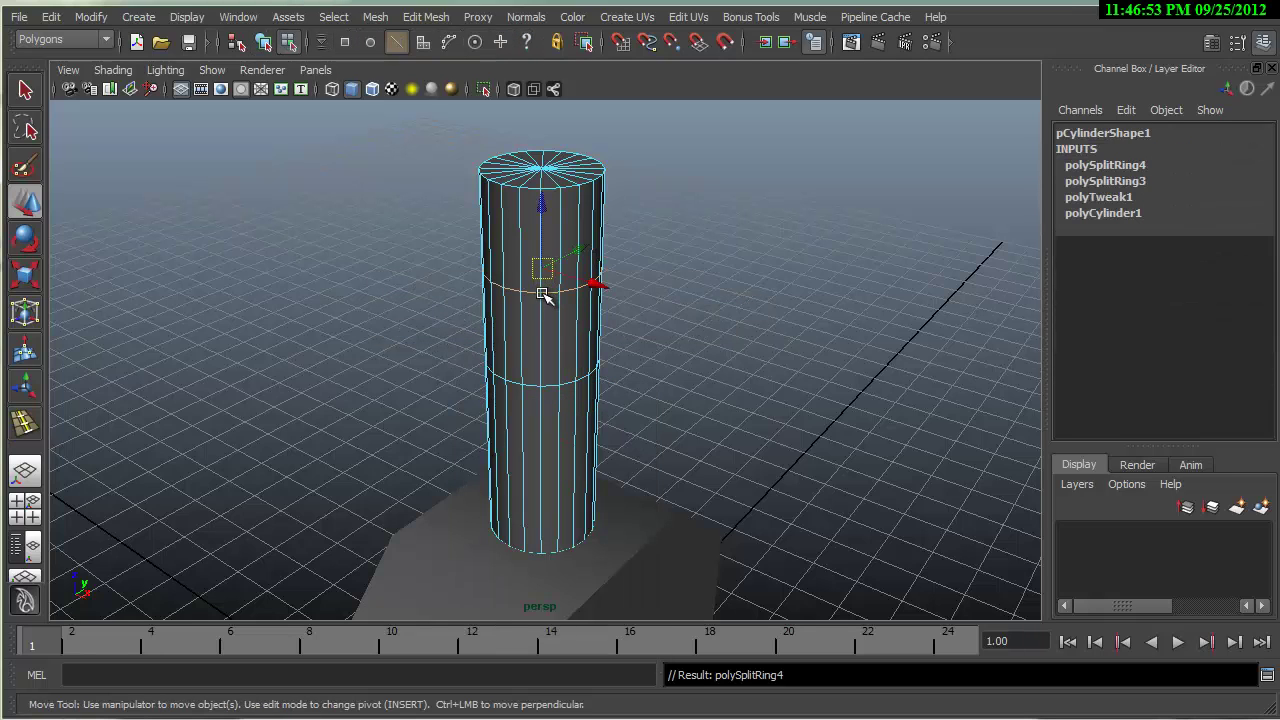
Return the cylinder to object mode and split a side face with a diagonal edge running down to the mid-height loop.
right_click(542, 293, "shift")
right_click_drag(543, 293, 606, 272)
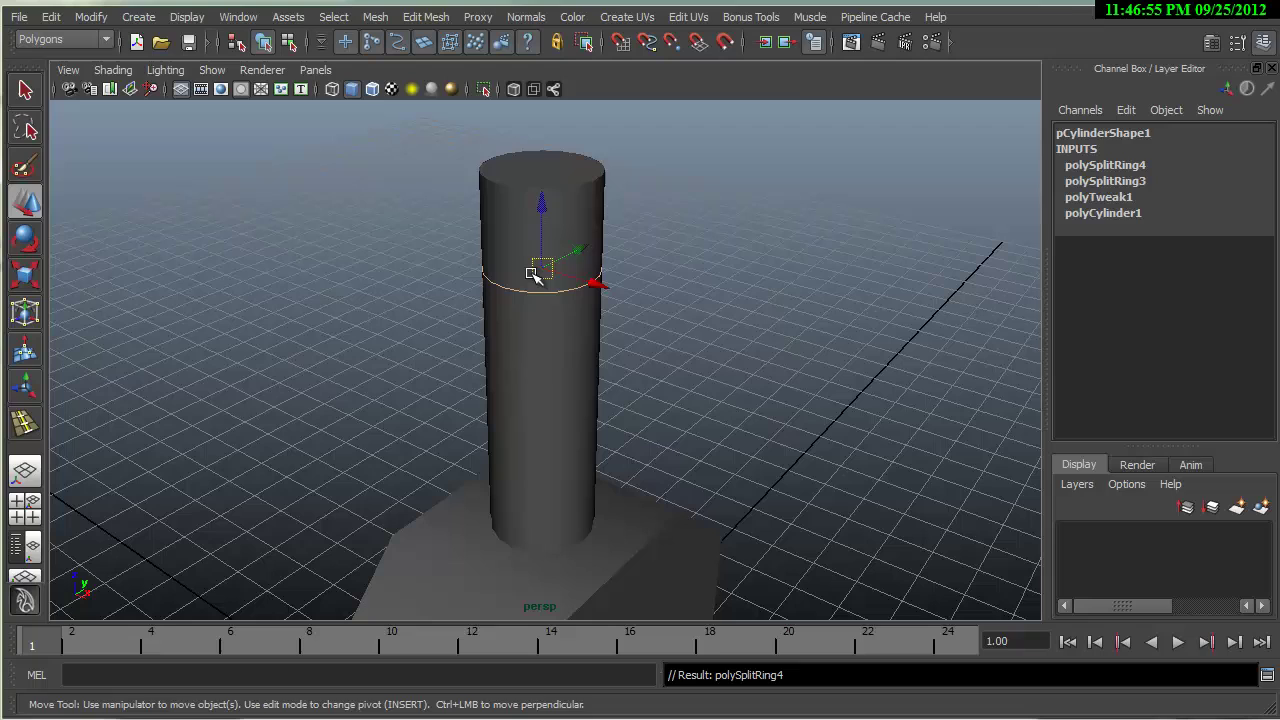
left_click_drag(533, 275, 538, 285)
key("ctrl+z")
left_click(537, 340)
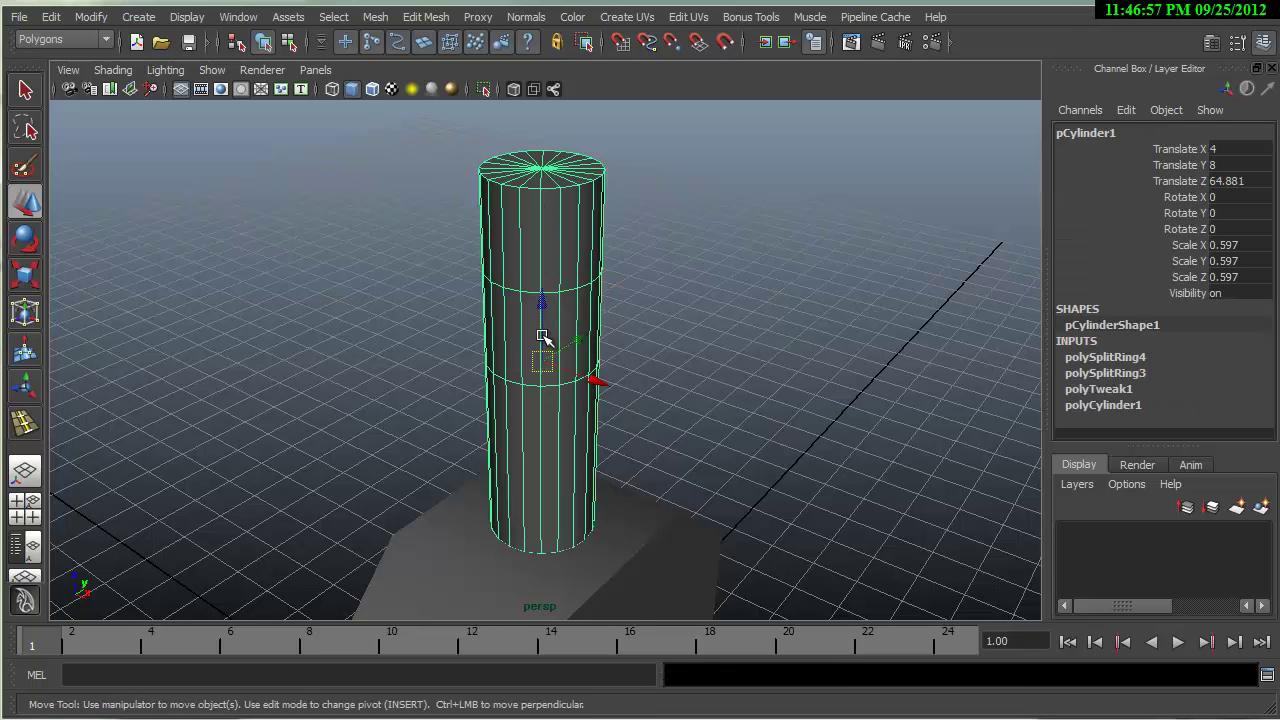
right_click_drag(540, 337, 323, 331, "shift")
left_click(541, 318)
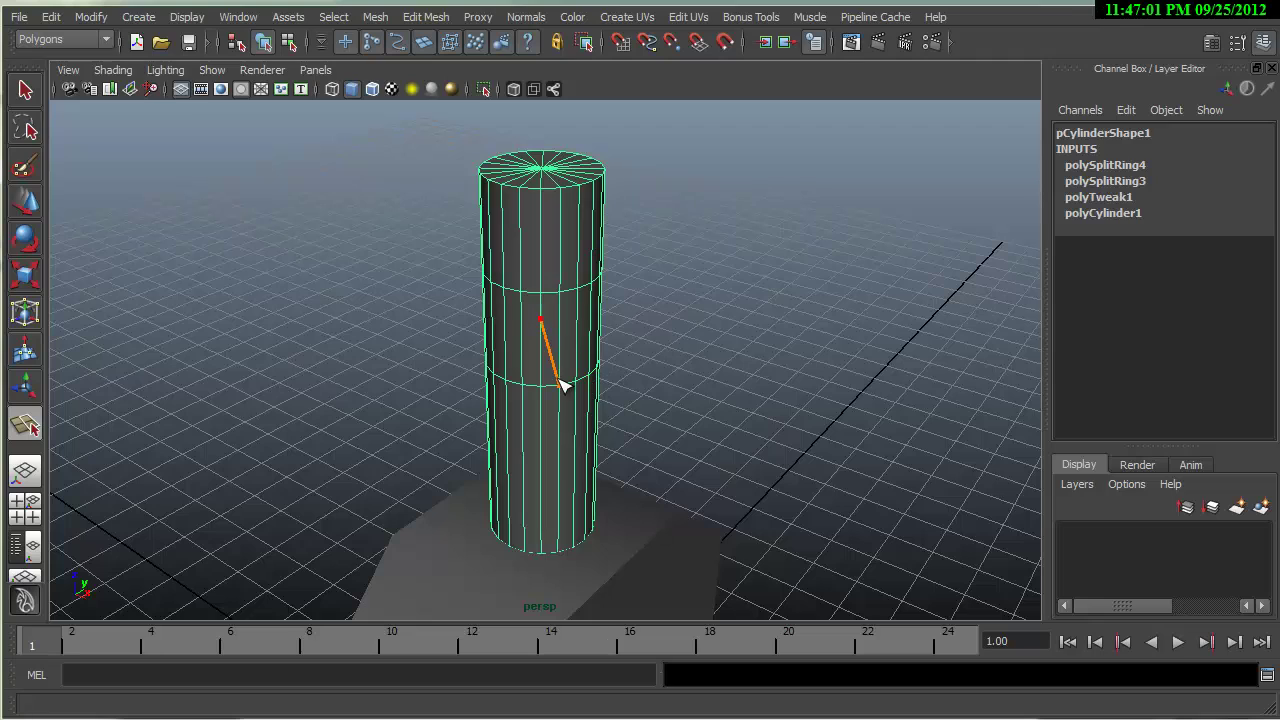
left_click(560, 385)
key("w")
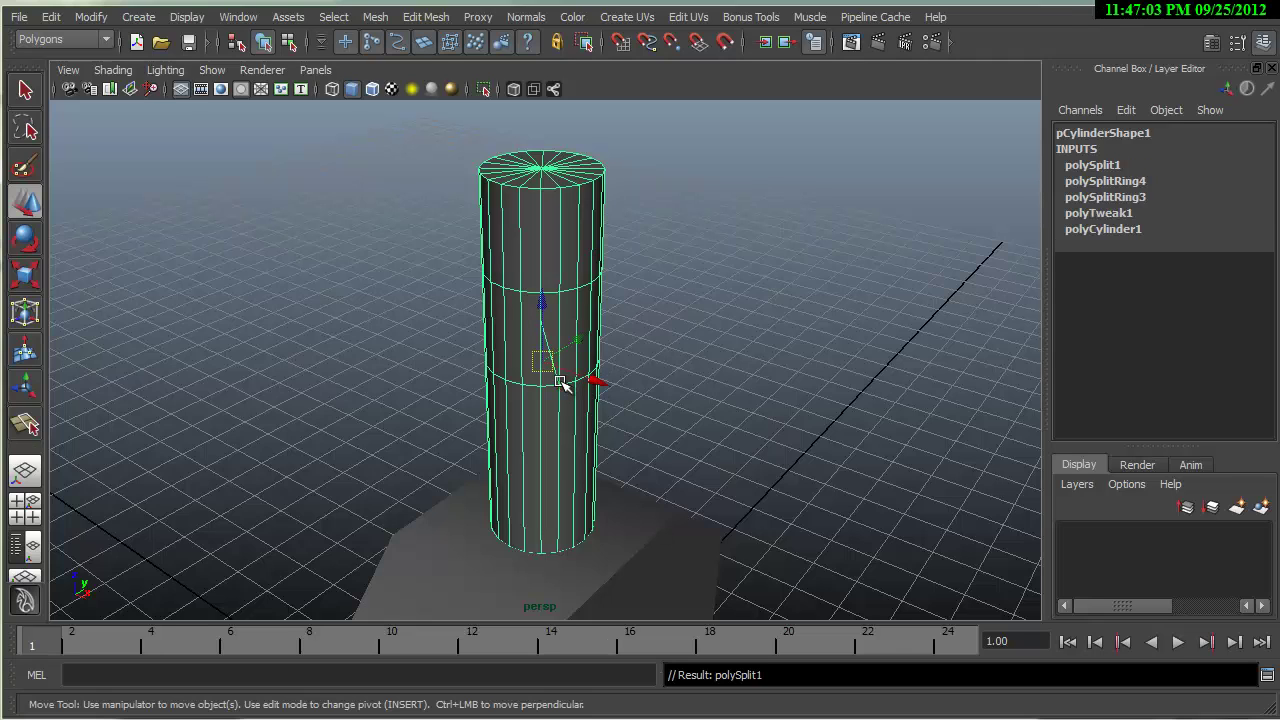
Apply Cleanup to the selected cylinder with Select matching polygons and 4-sided faces checked, and close the options.
left_click_drag(529, 329, 398, 279, "alt")
left_click_drag(434, 354, 503, 394, "alt")
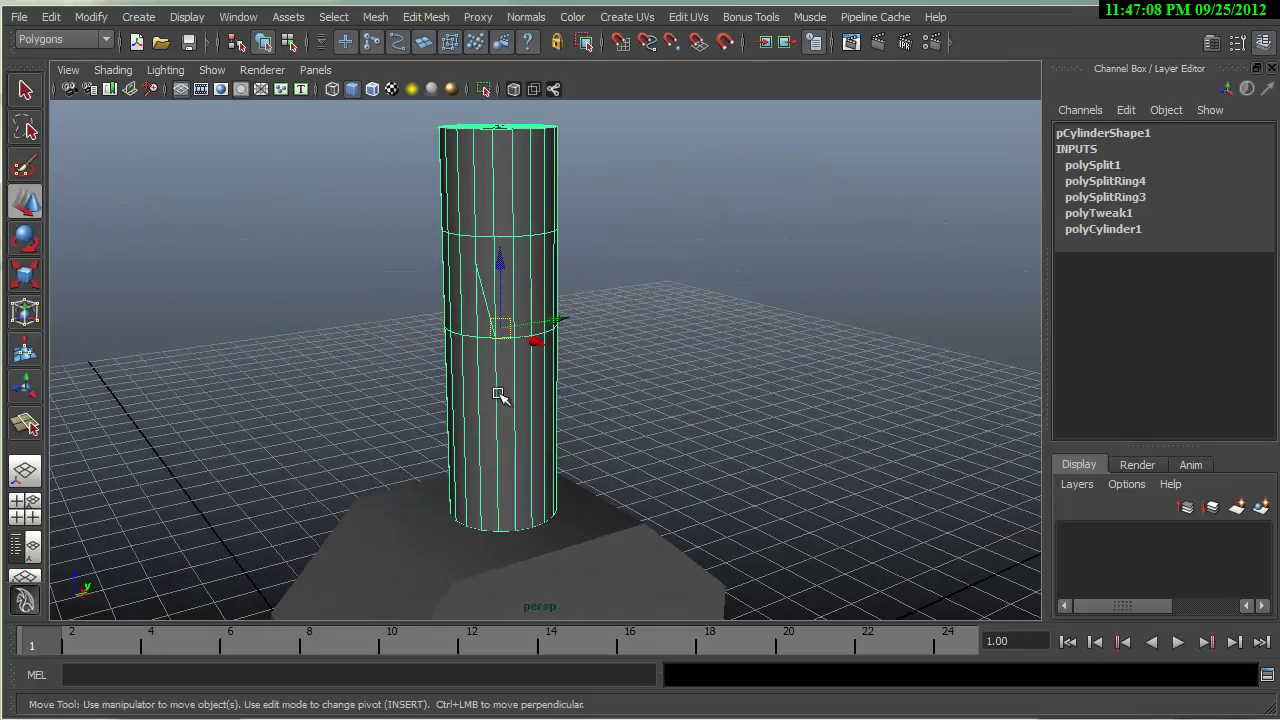
left_click(376, 17)
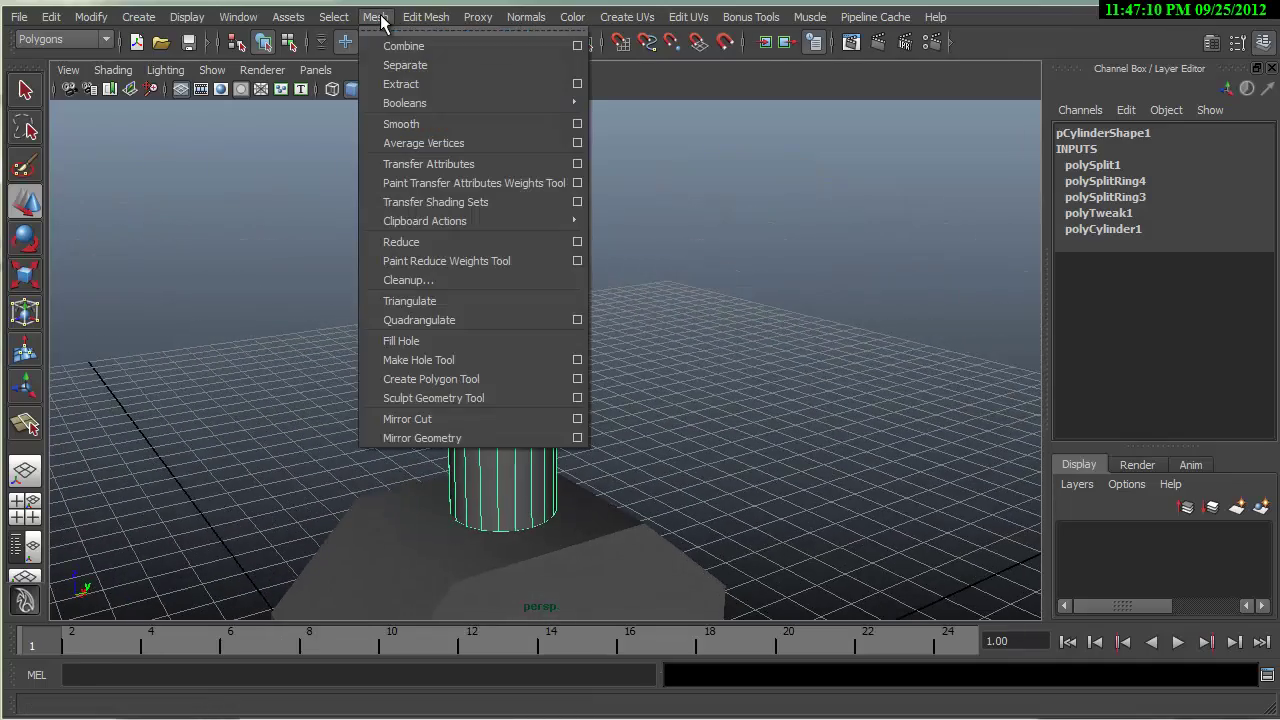
left_click(418, 283)
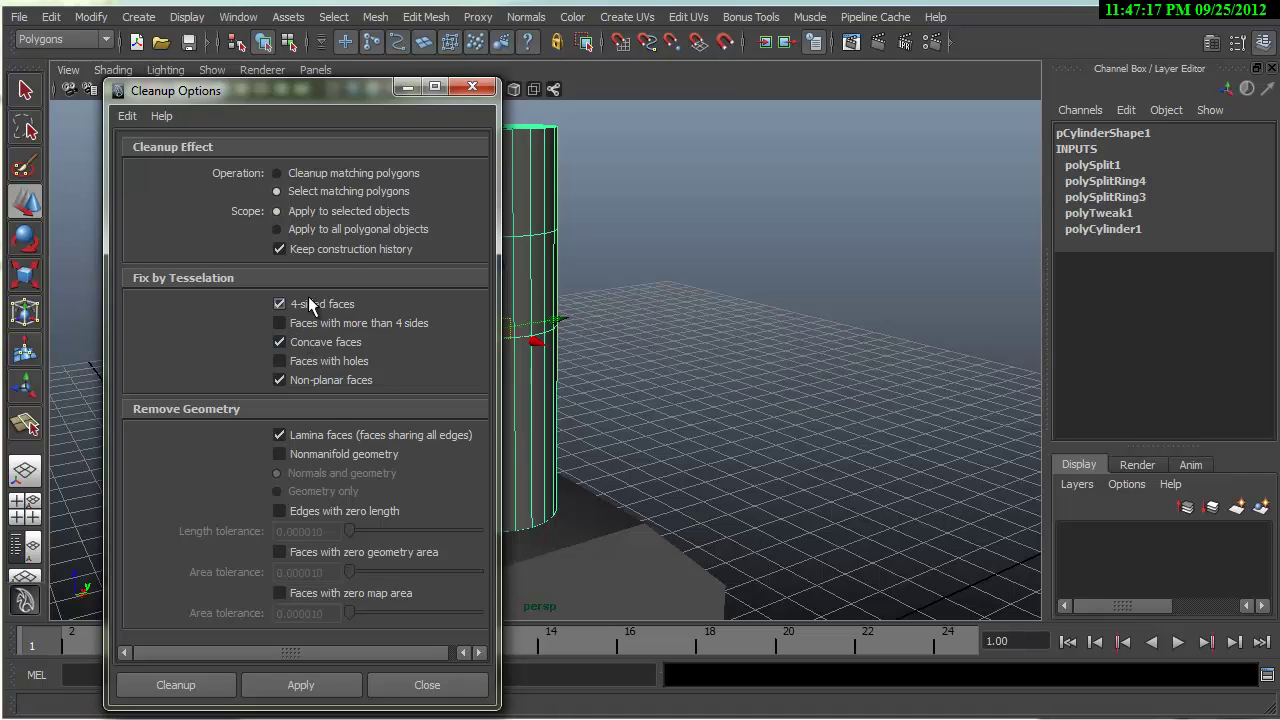
left_click(300, 685)
left_click(422, 686)
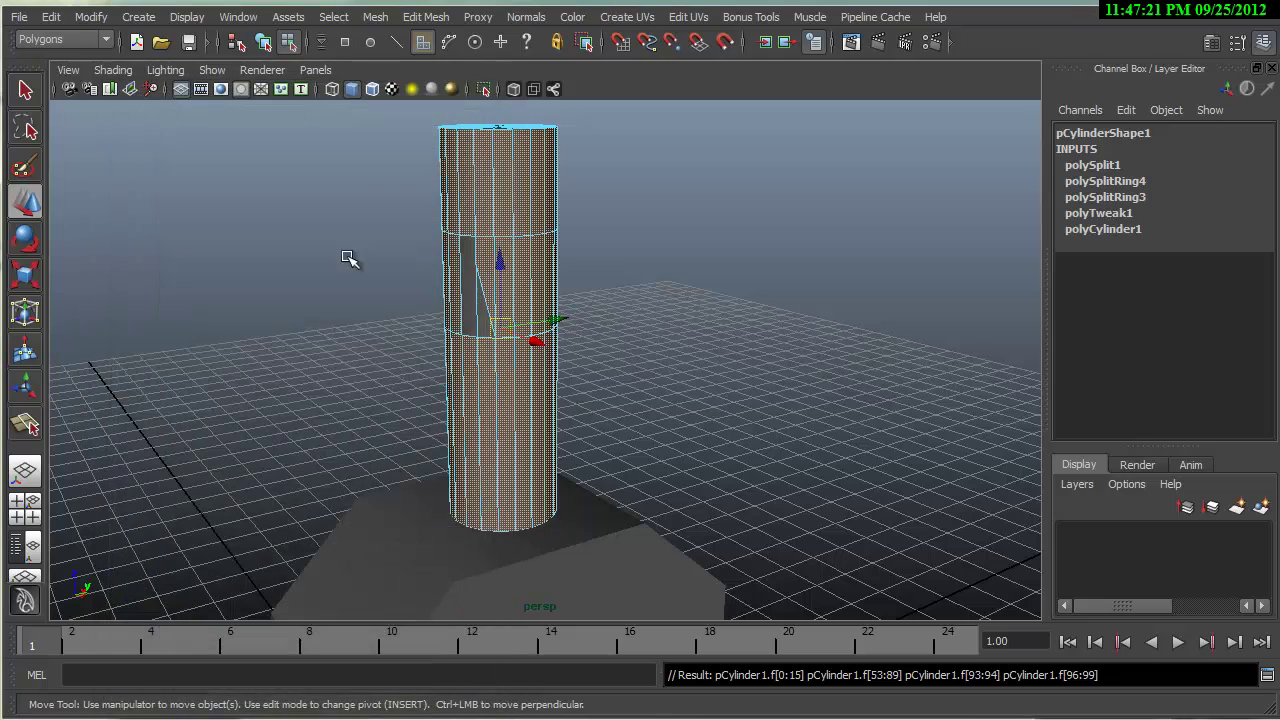
Invert the face selection, examine the selected faces around the diagonal split, and return the cylinder to object mode.
left_click(50, 17)
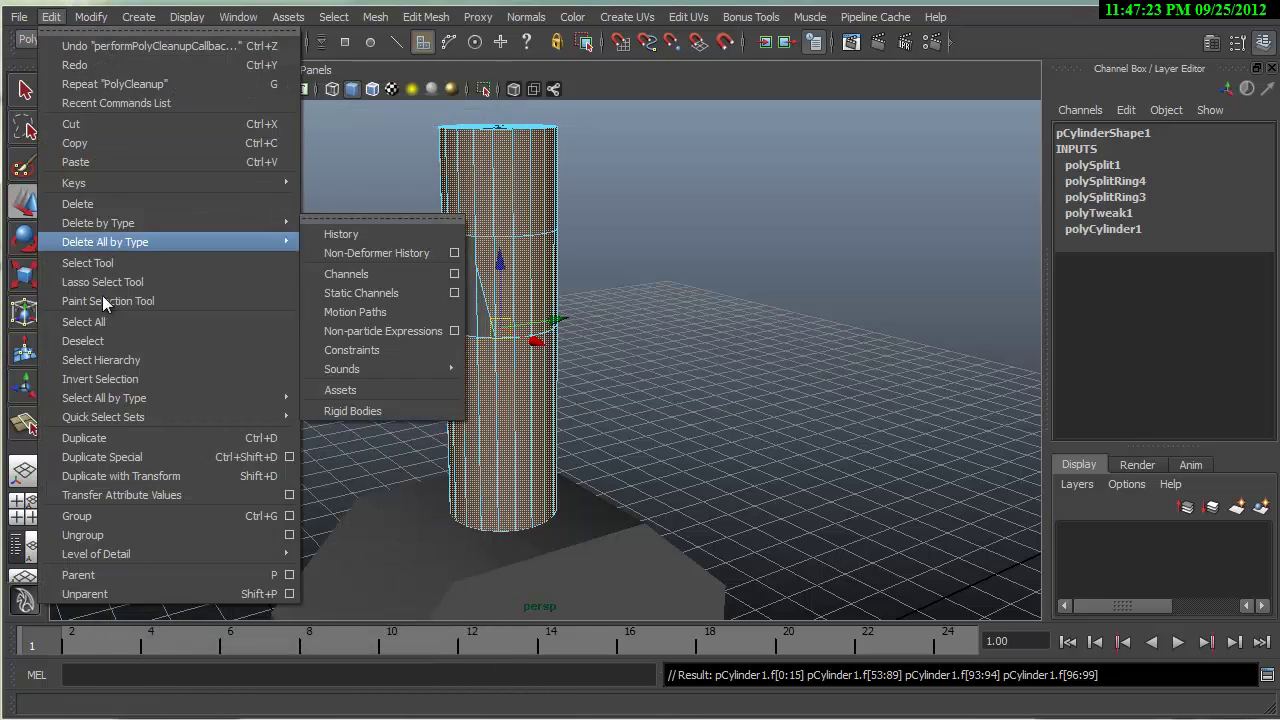
left_click(100, 379)
right_click_drag(294, 343, 483, 303, "alt")
middle_click_drag(486, 275, 463, 417, "alt")
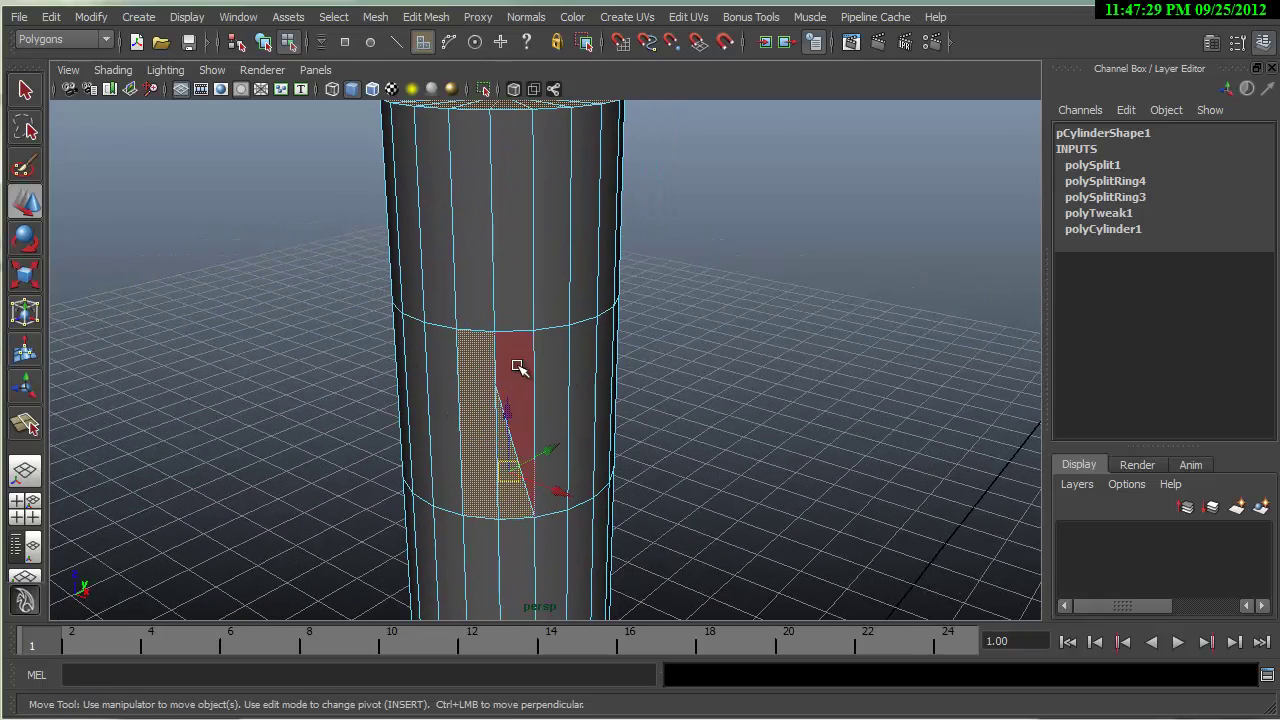
right_click_drag(520, 368, 567, 498)
left_click(556, 408)
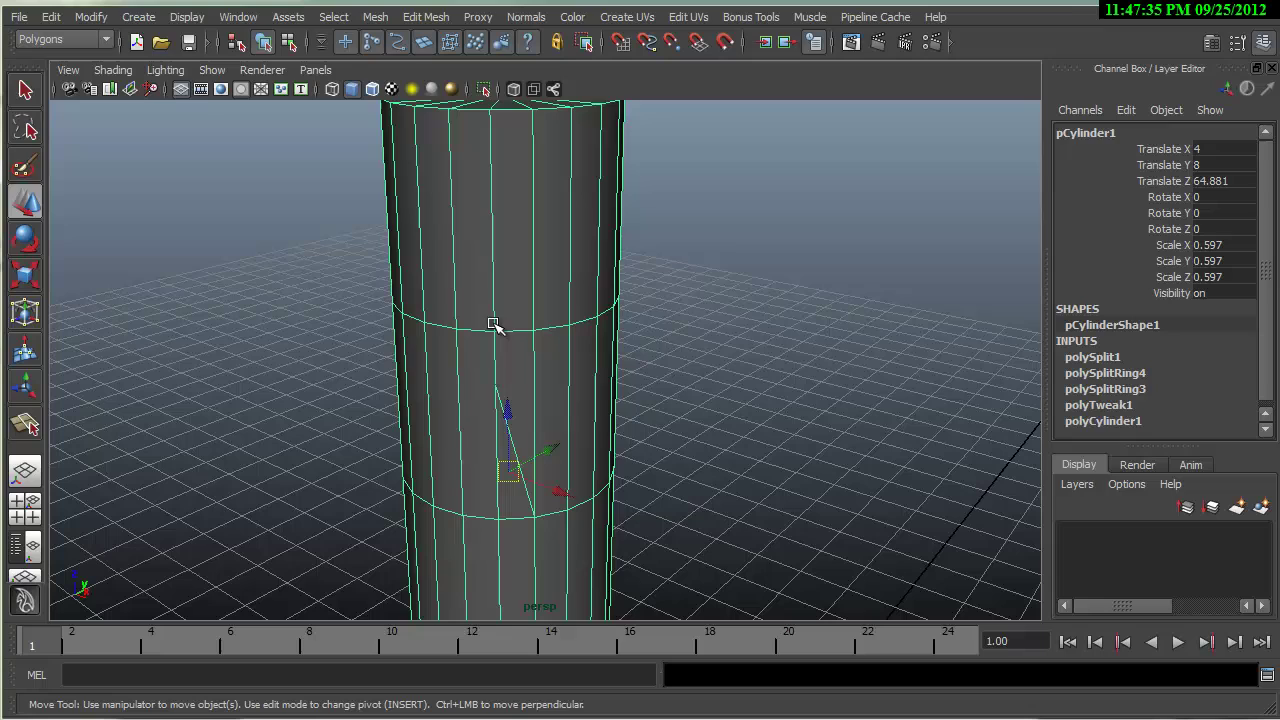
Switch to the summary document, highlight the Face Normals topic, and return to Maya.
key("alt+Tab")
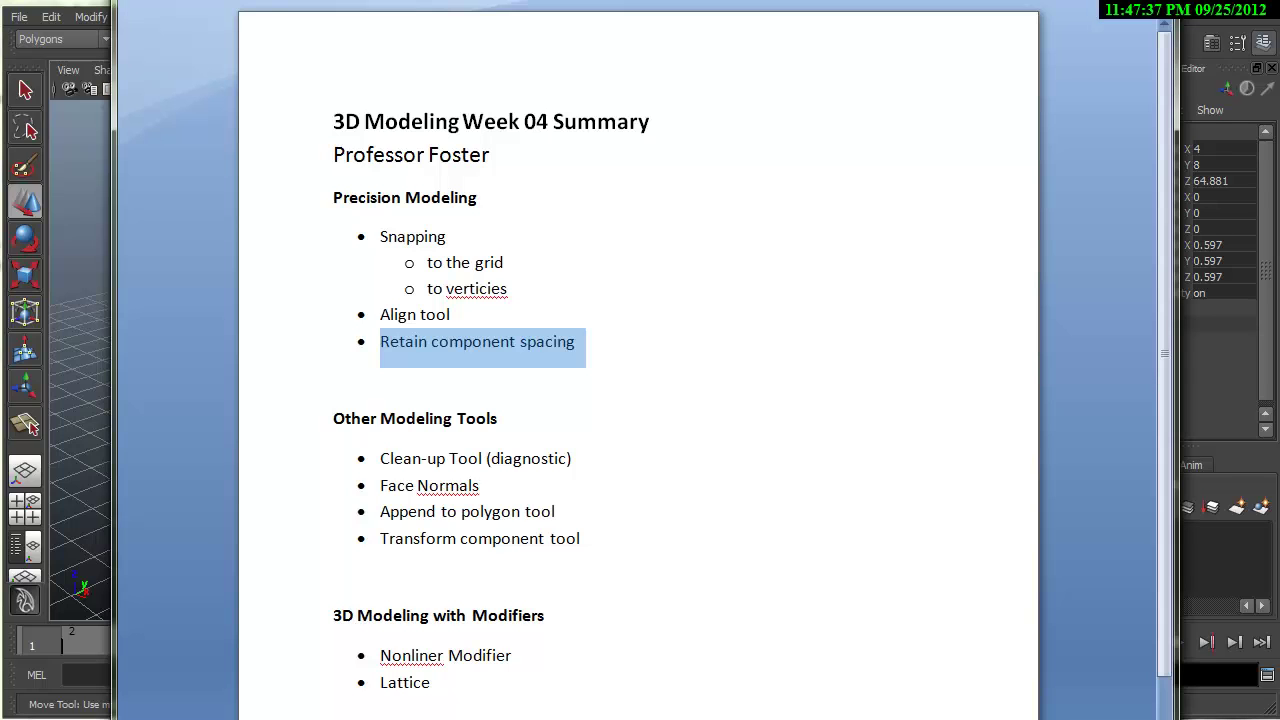
left_click(377, 485)
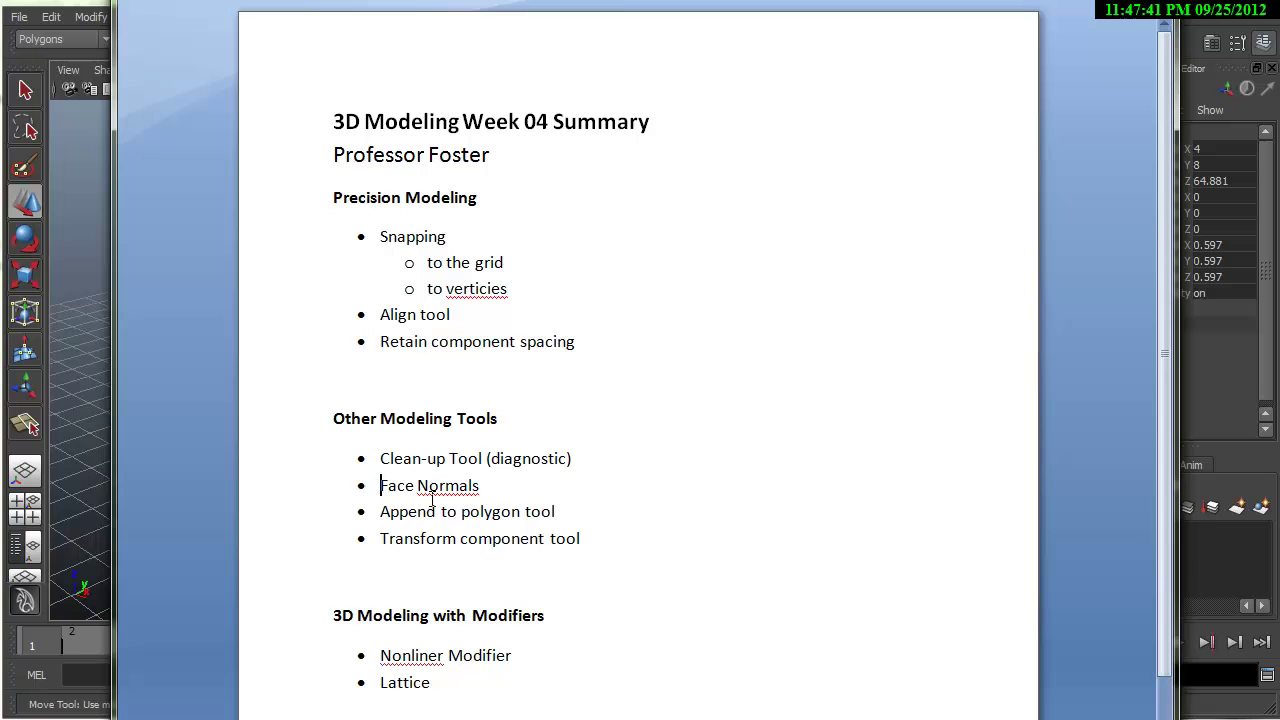
left_click(343, 486)
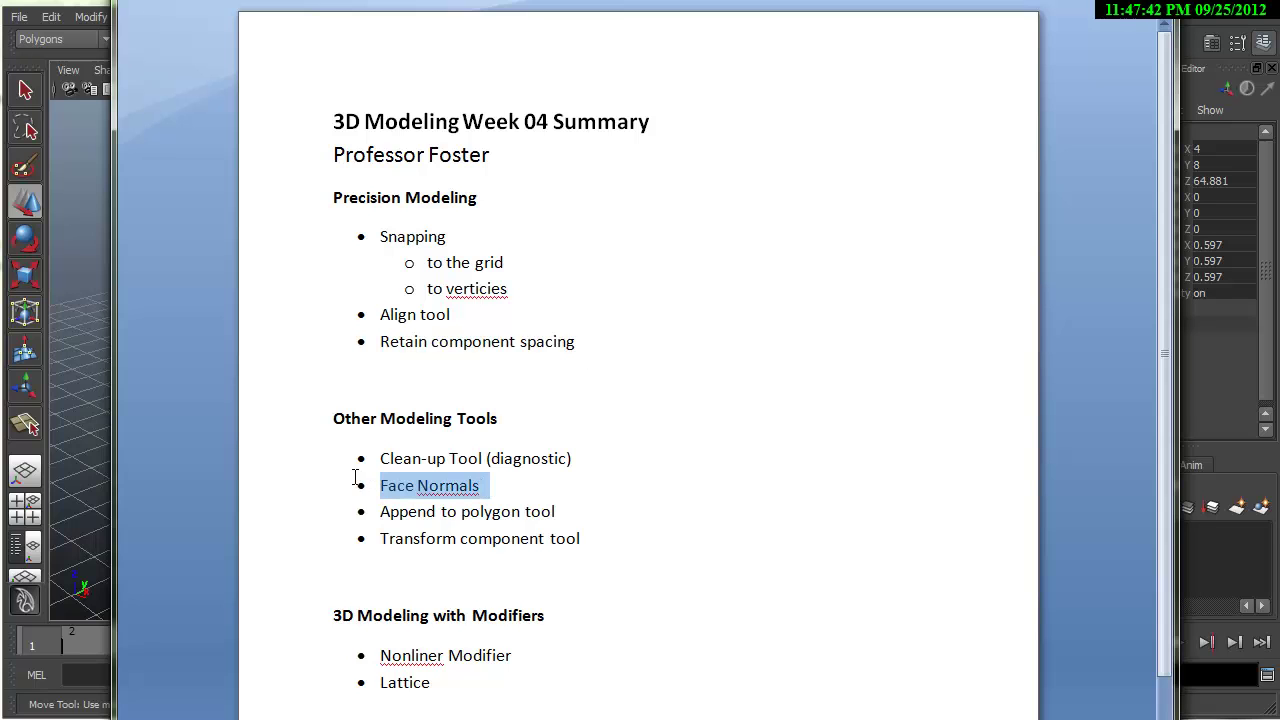
left_click(80, 390)
left_click(501, 297)
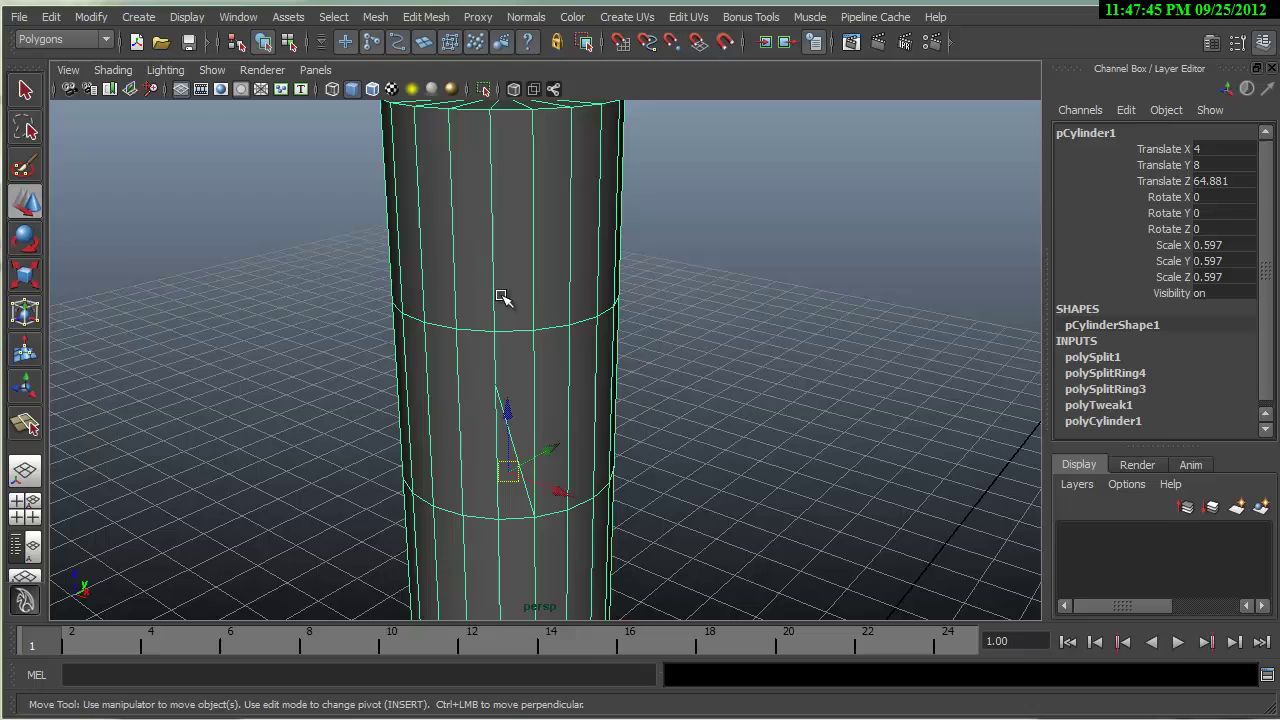
Turn on the face normals display for the cylinder and view its top and sides.
right_click(493, 297, "shift")
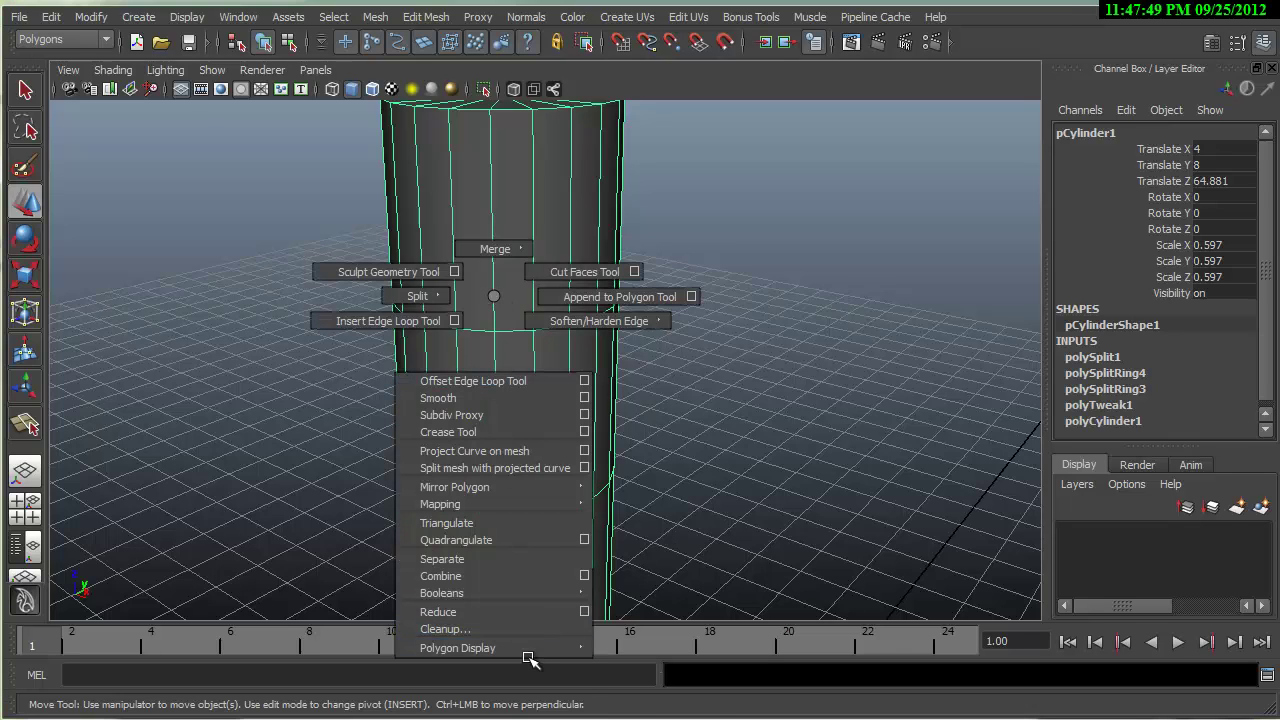
mouse_move(533, 650)
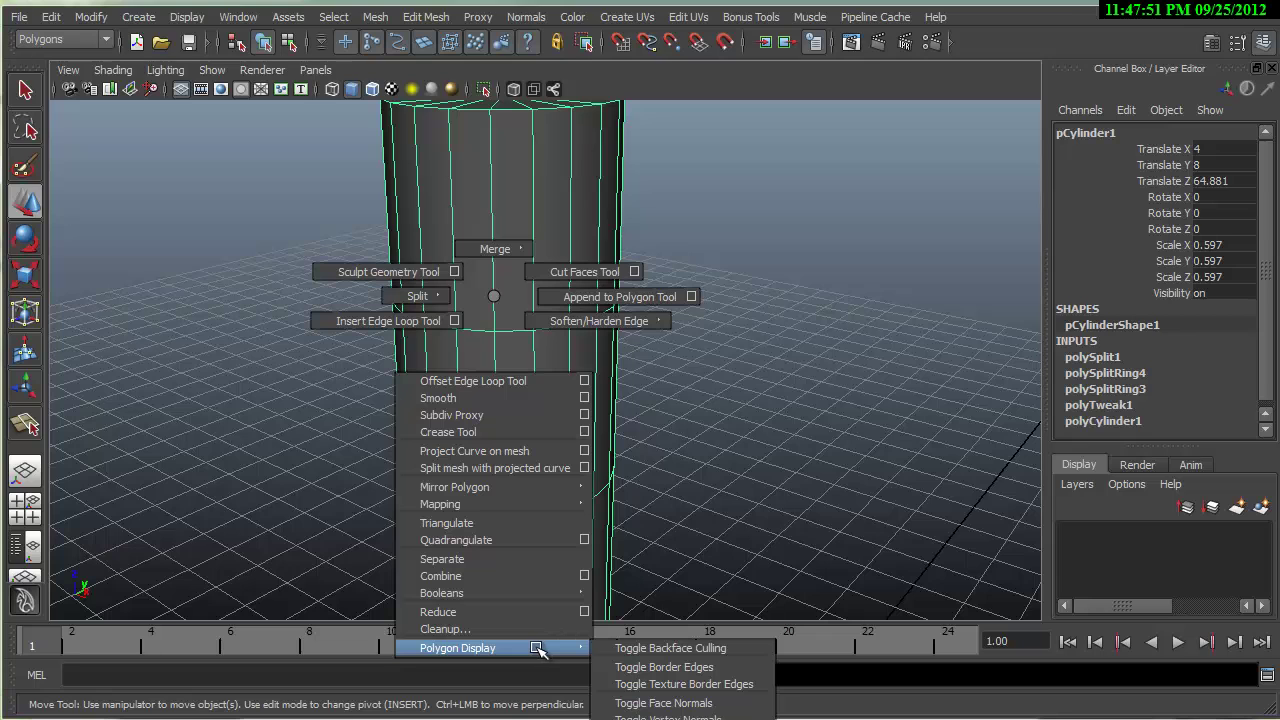
left_click(680, 703)
left_click_drag(740, 394, 752, 428, "alt")
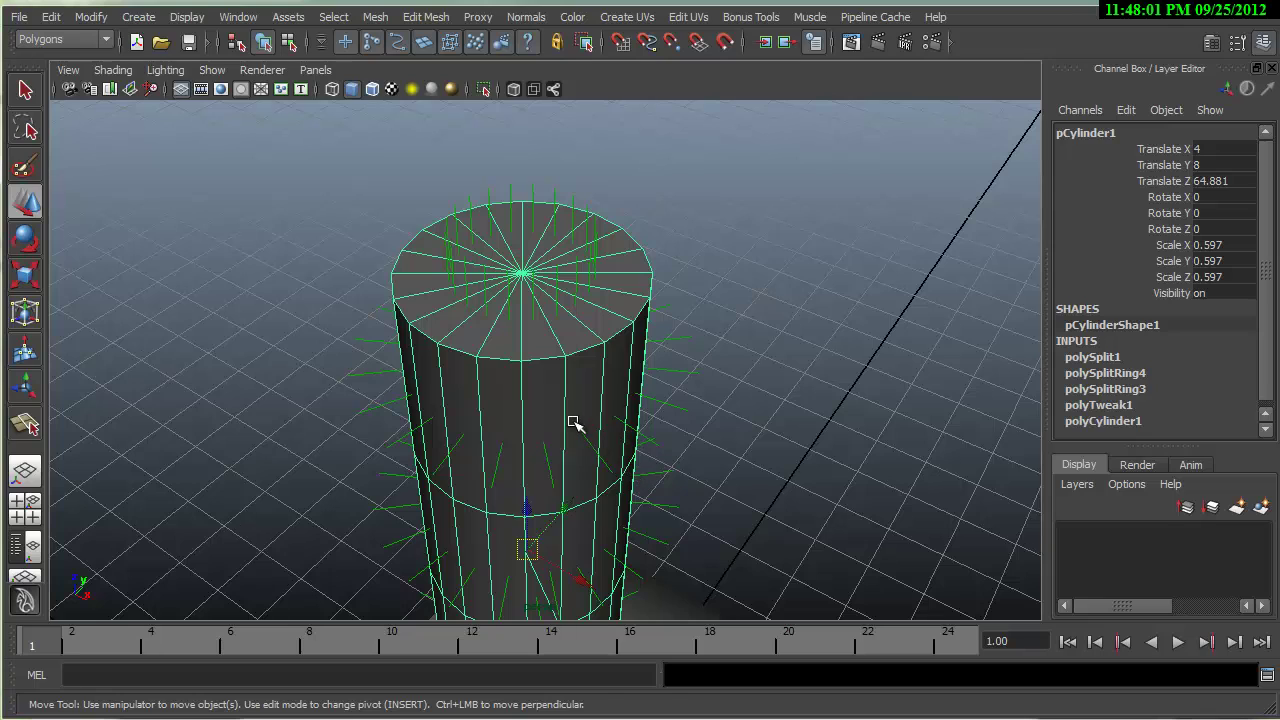
Select three faces in the upper side band of the cylinder and reverse their normals.
right_click_drag(575, 425, 570, 470)
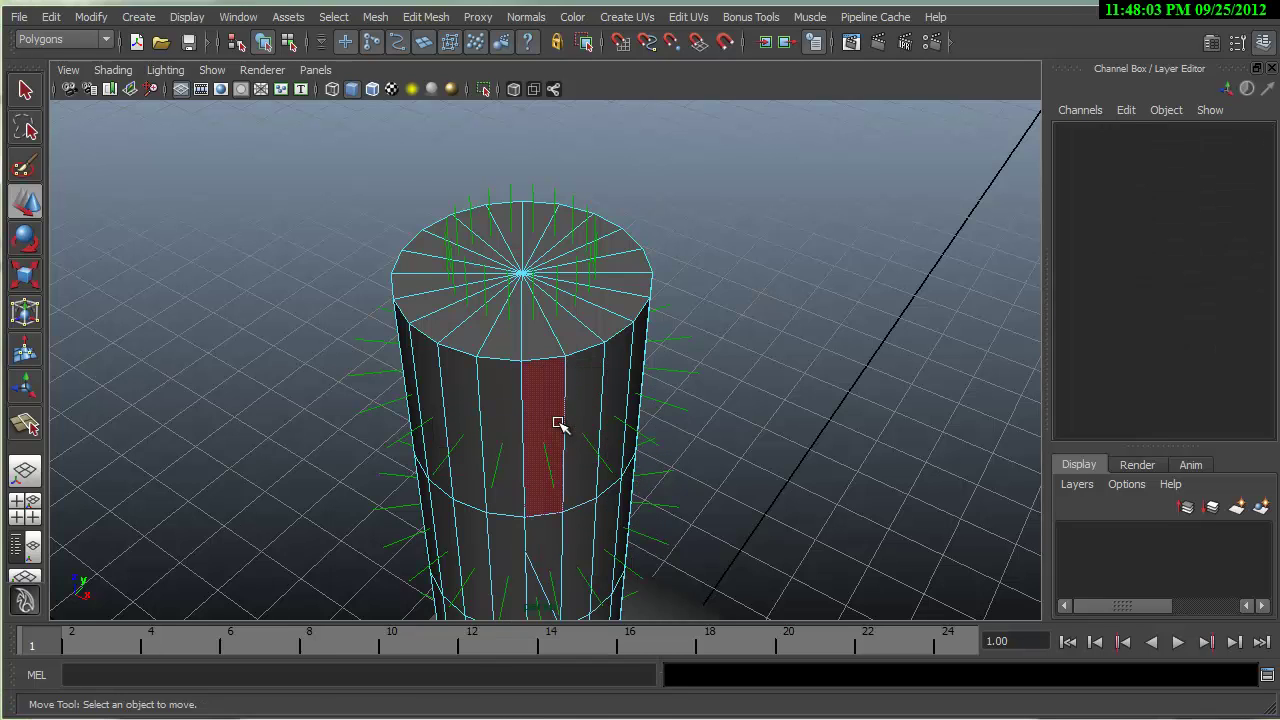
left_click(558, 424)
left_click(614, 410, "shift")
left_click(641, 388, "shift")
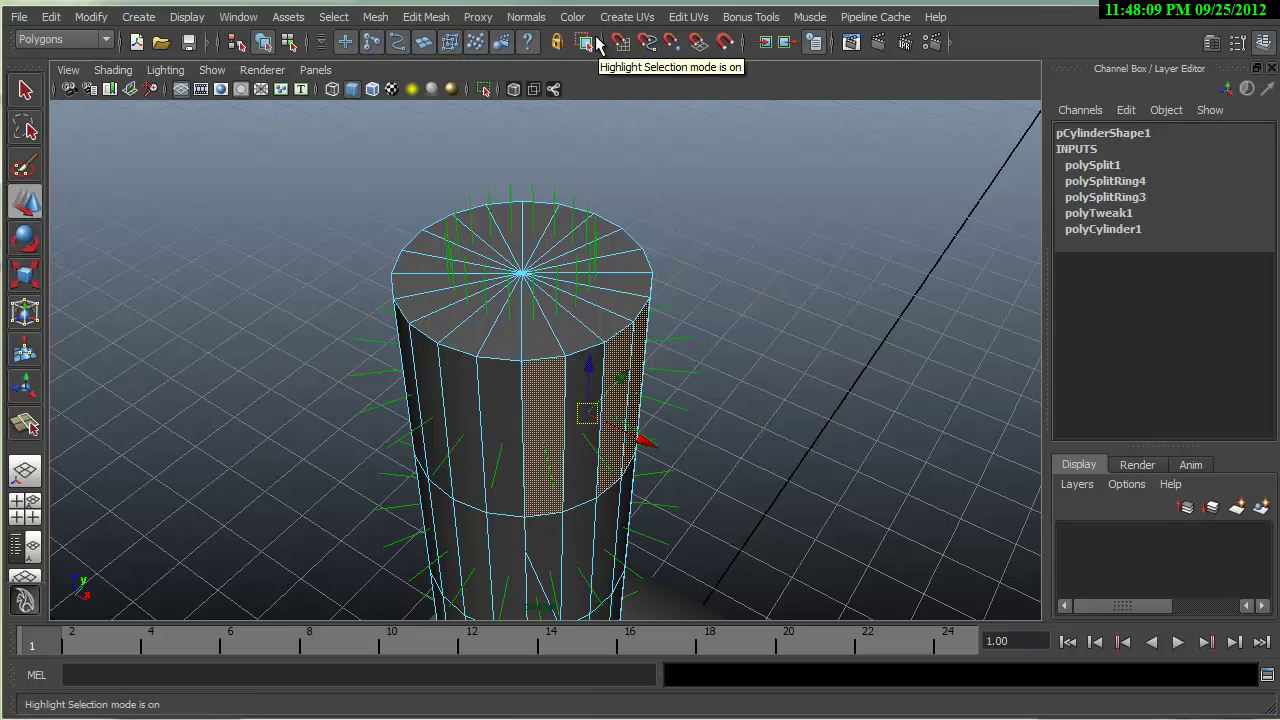
left_click(530, 18)
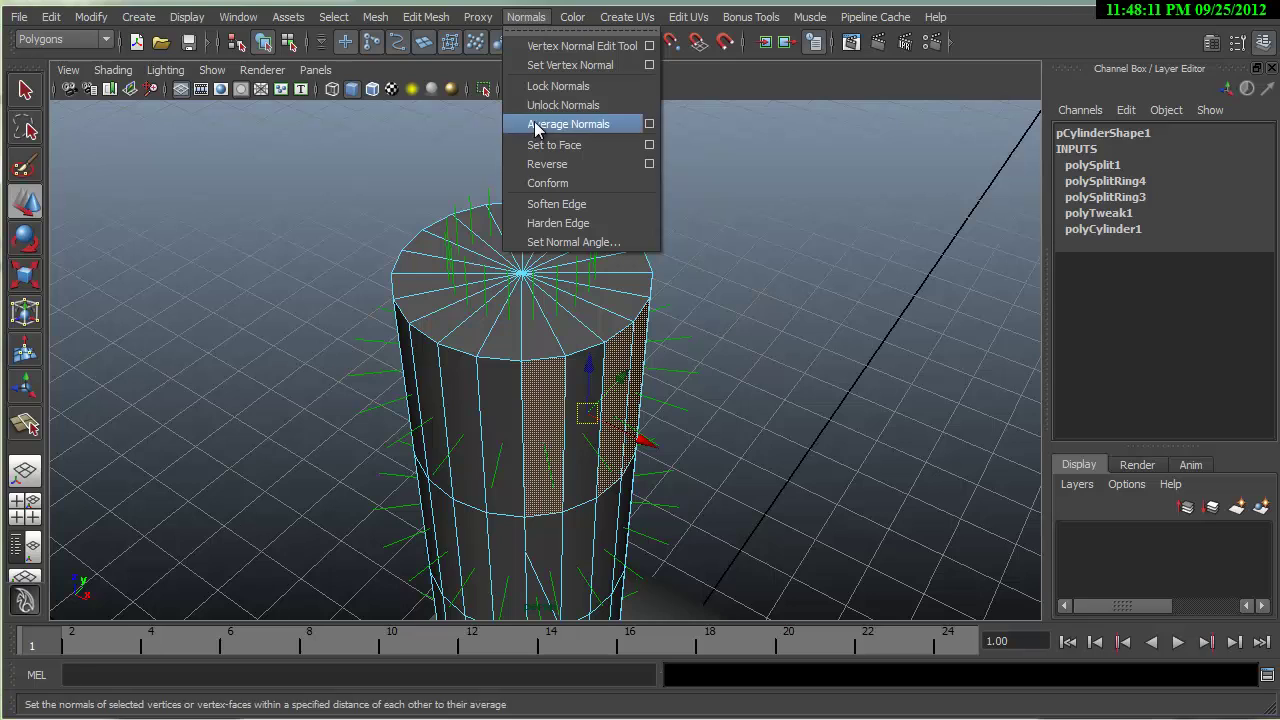
left_click(547, 164)
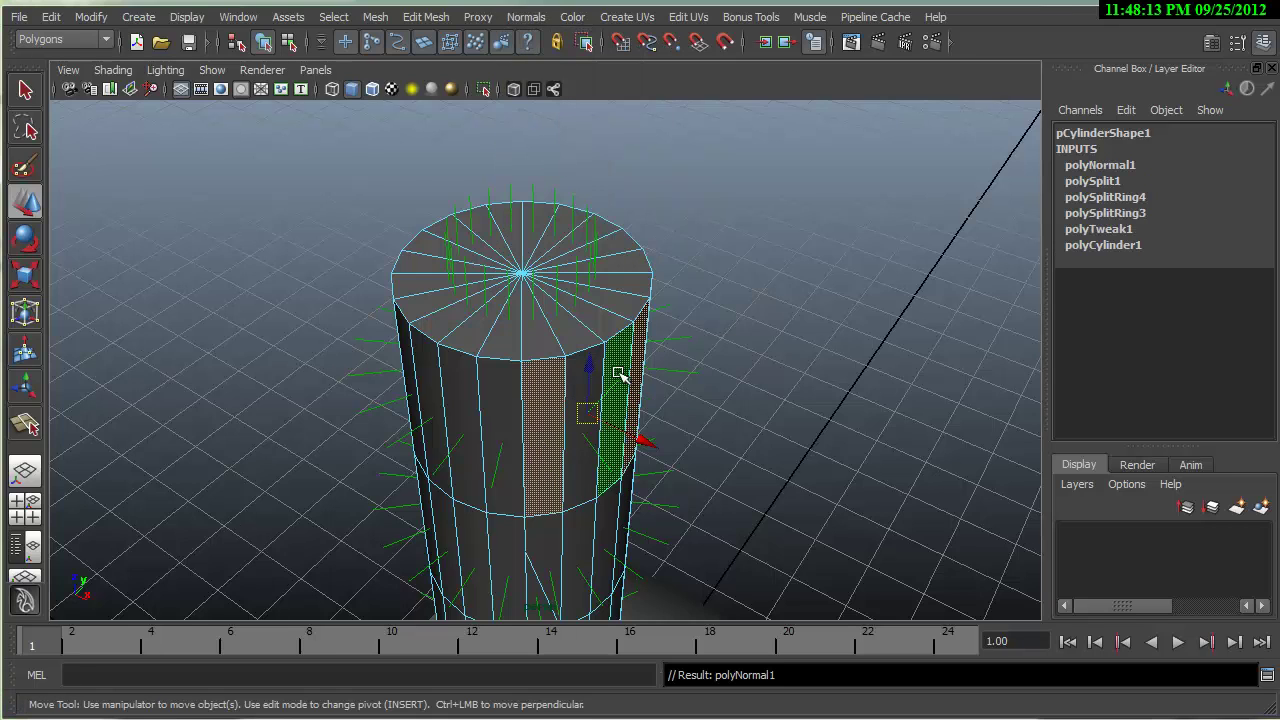
Select the whole cylinder in object mode and conform its normals.
right_click_drag(550, 430, 571, 406)
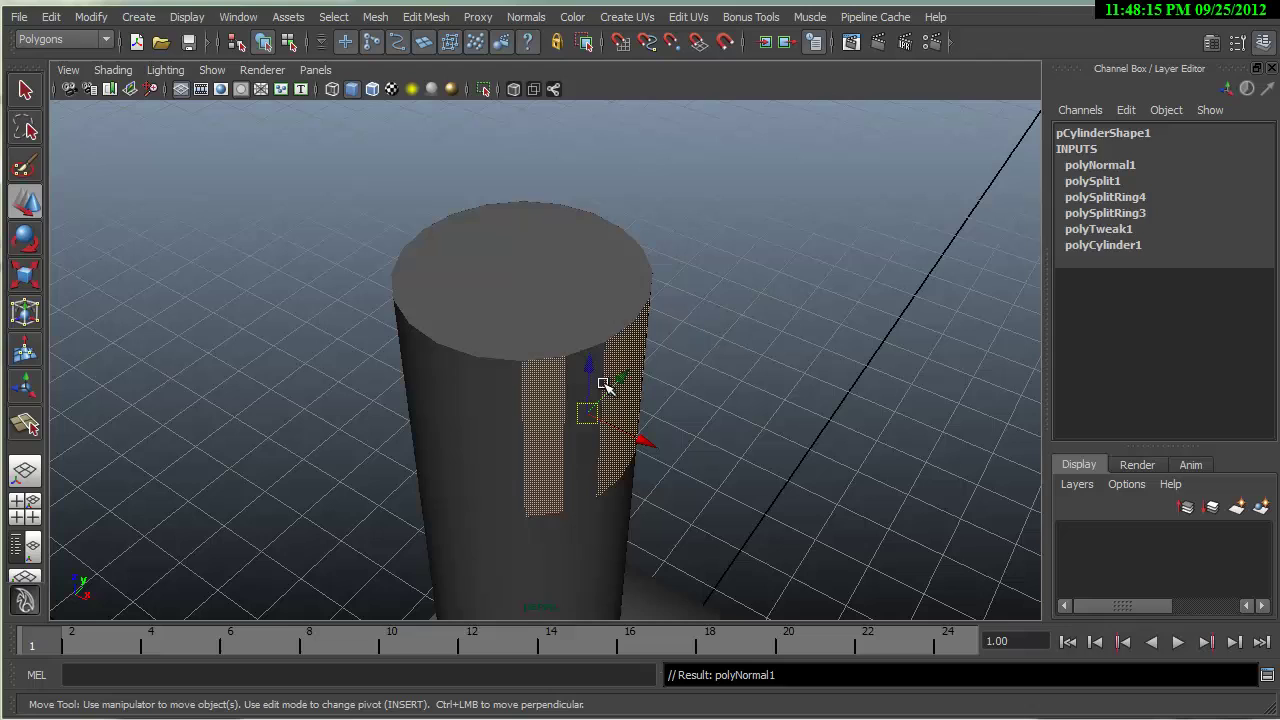
left_click(614, 277)
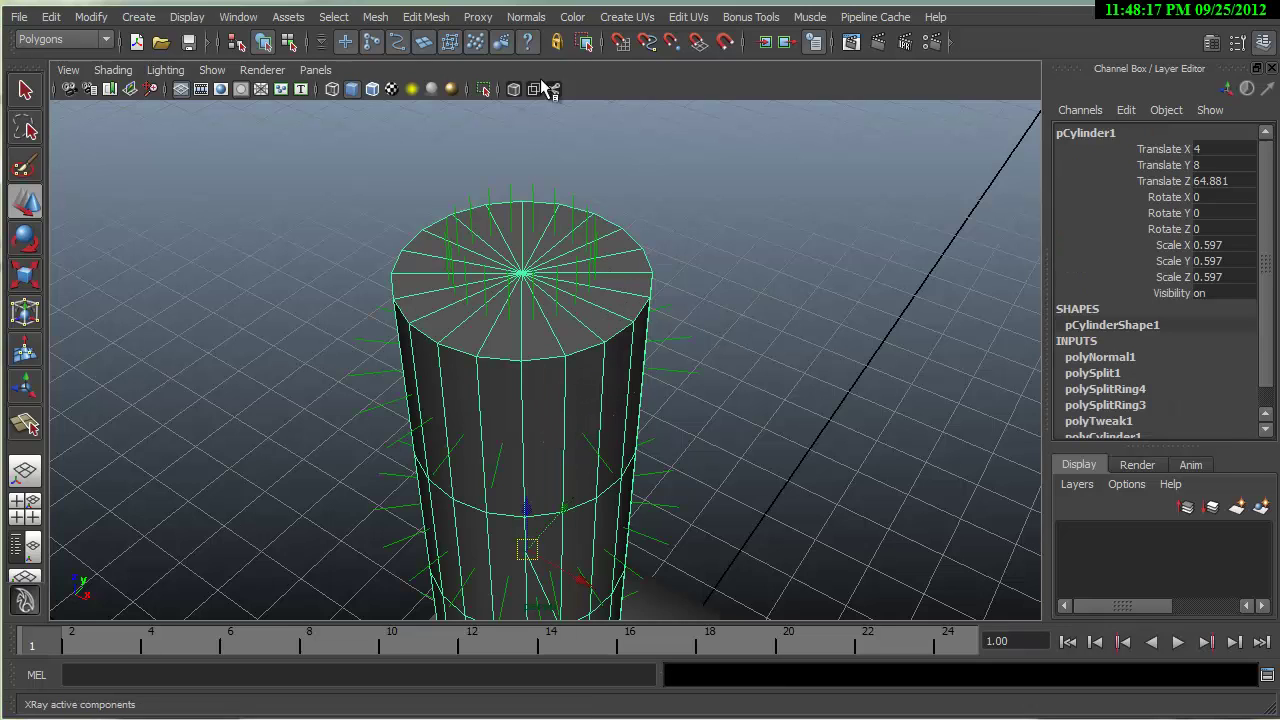
left_click(524, 17)
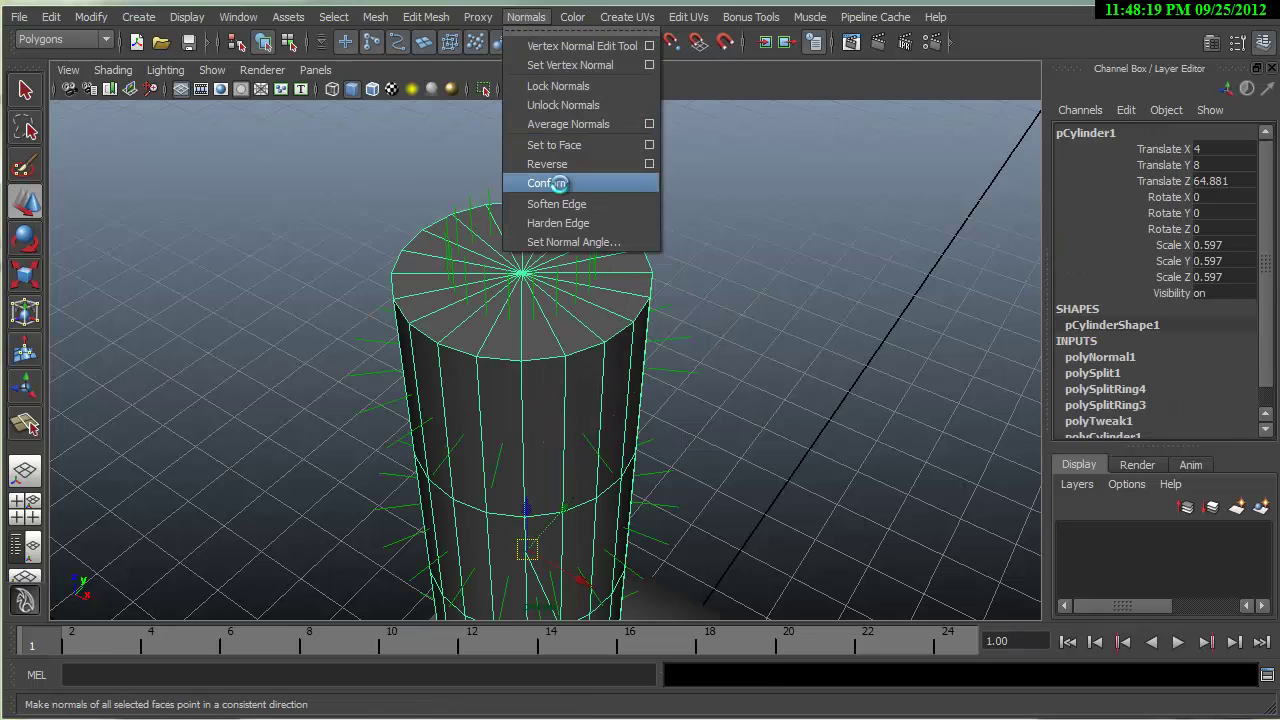
left_click(558, 183)
right_click_drag(515, 362, 602, 323)
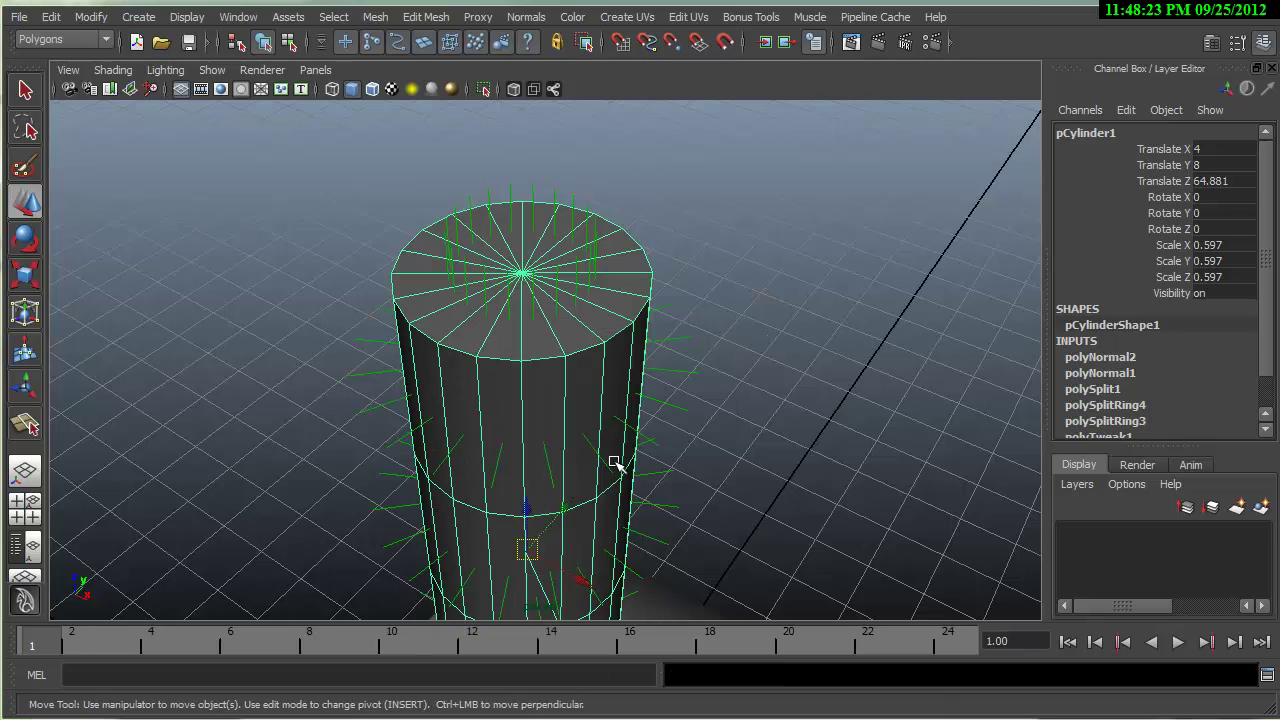
Turn off the face normals display on the cylinder.
middle_click_drag(636, 450, 638, 258, "alt")
right_click(568, 249, "shift")
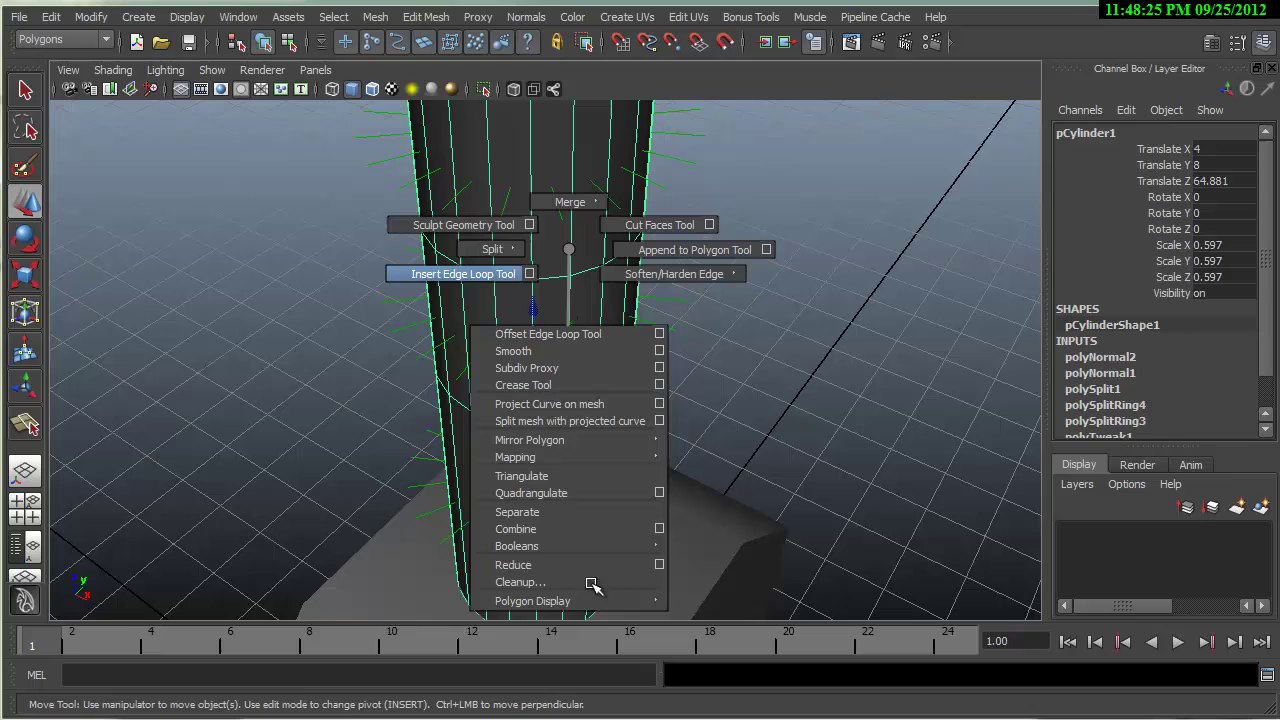
mouse_move(608, 600)
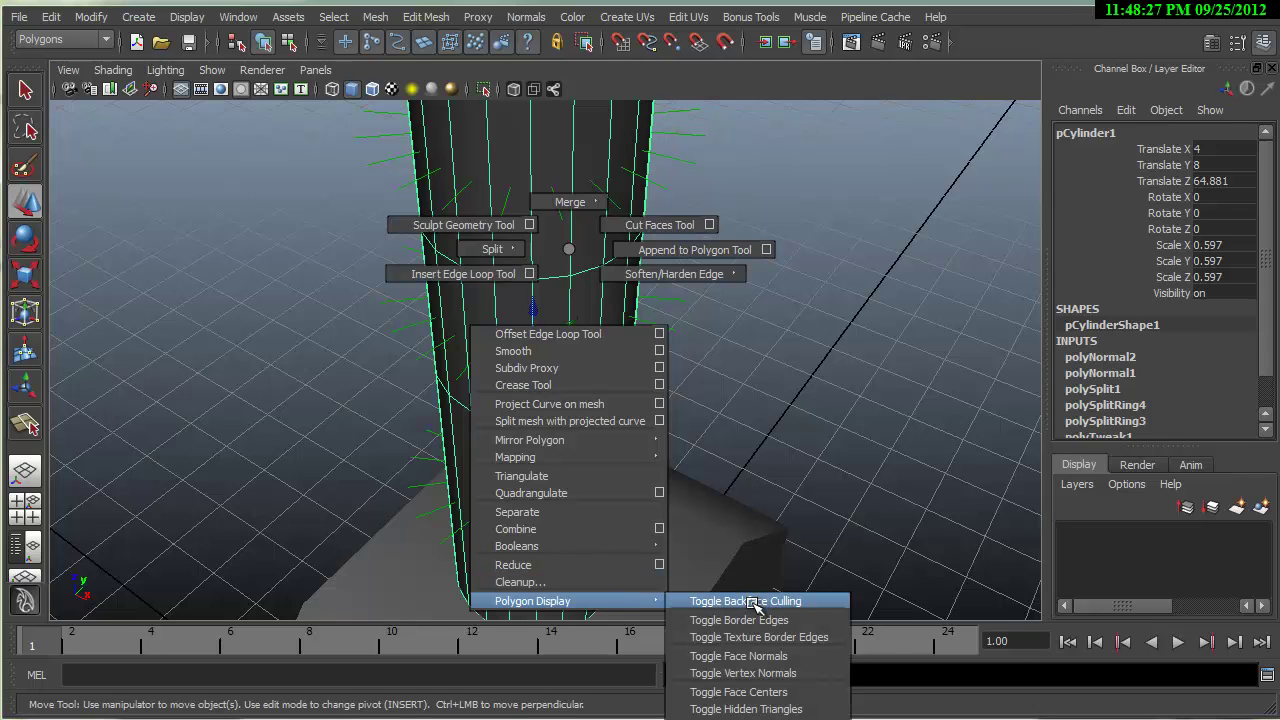
left_click(766, 656)
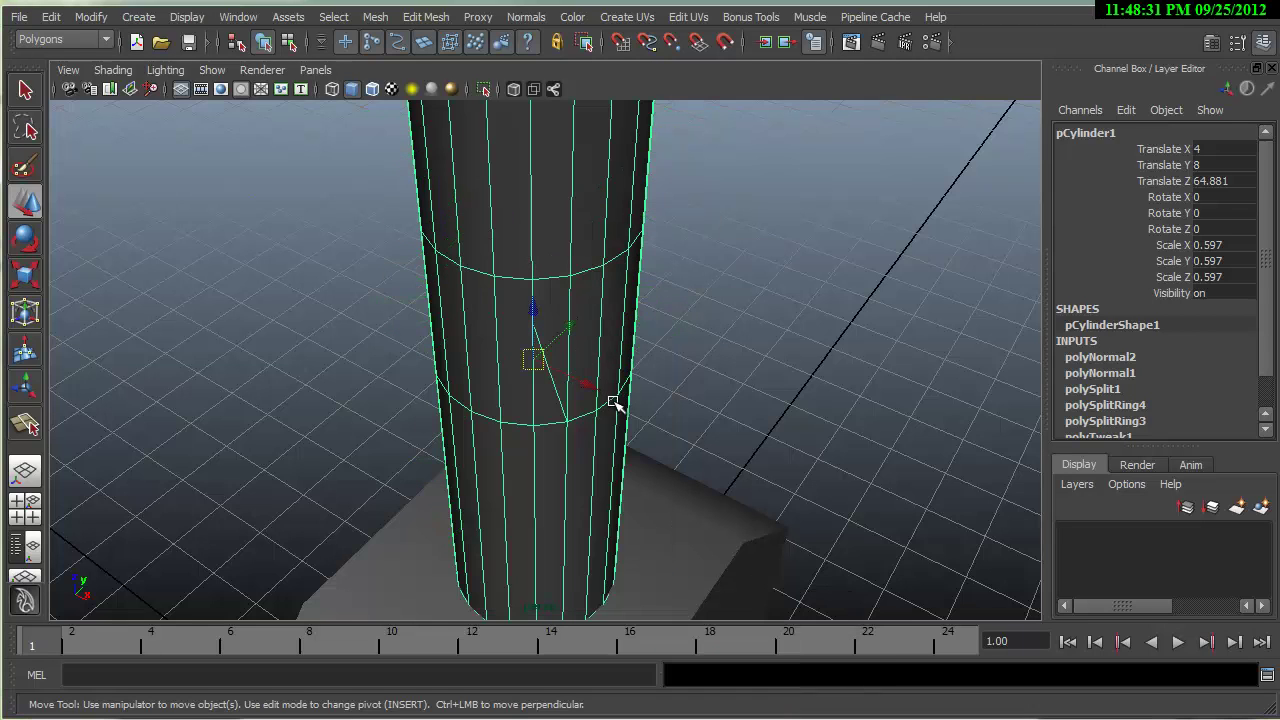